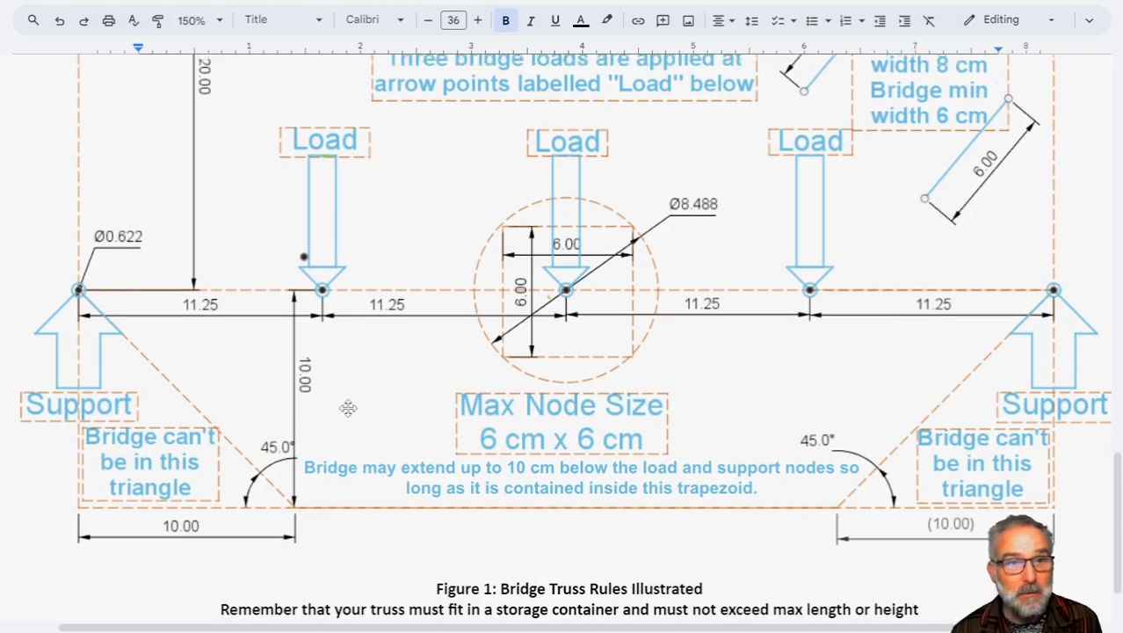
Check the bridge truss rules figure, and switch to the Straw Bridge 12-10-2023 document in Onshape
{"action": "scroll", "coordinate": [348, 407], "scroll_direction": "down", "scroll_amount": 5}
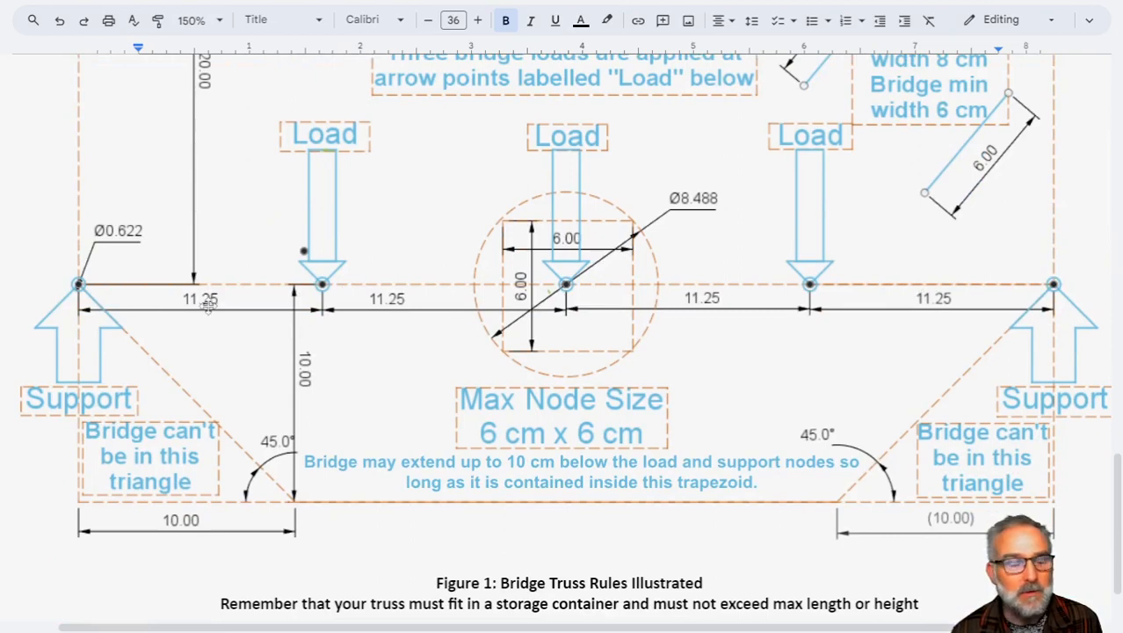
{"action": "key", "text": "alt+Tab"}
{"action": "key", "text": "alt+Tab"}
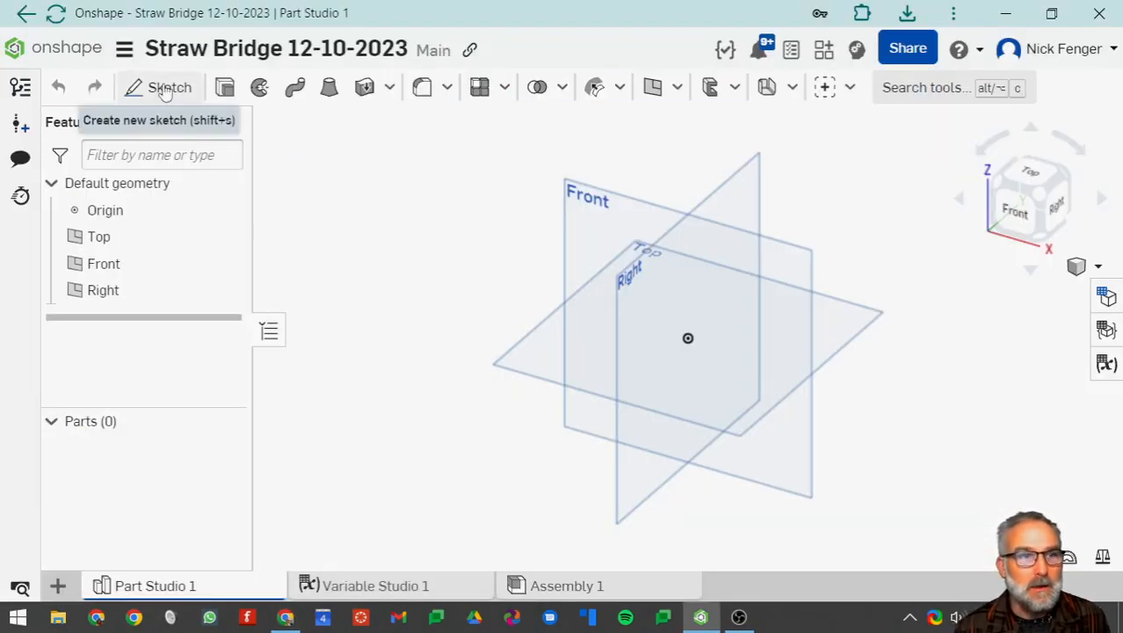
Delete the existing Variable Studio 1 from the document
{"action": "left_click", "coordinate": [58, 587]}
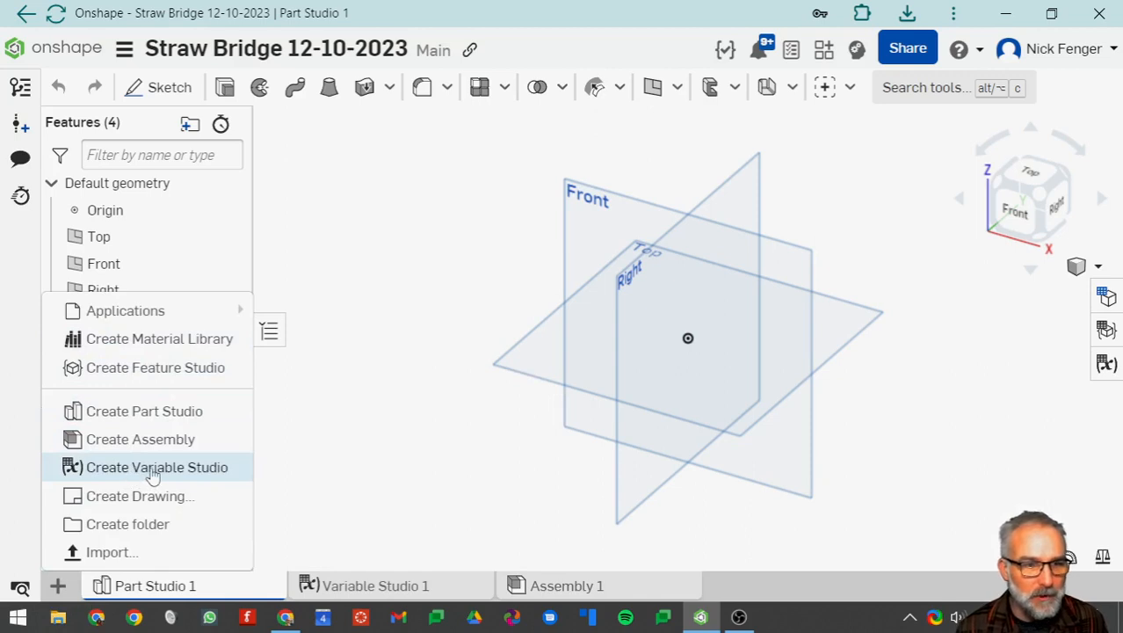
{"action": "left_click", "coordinate": [380, 587]}
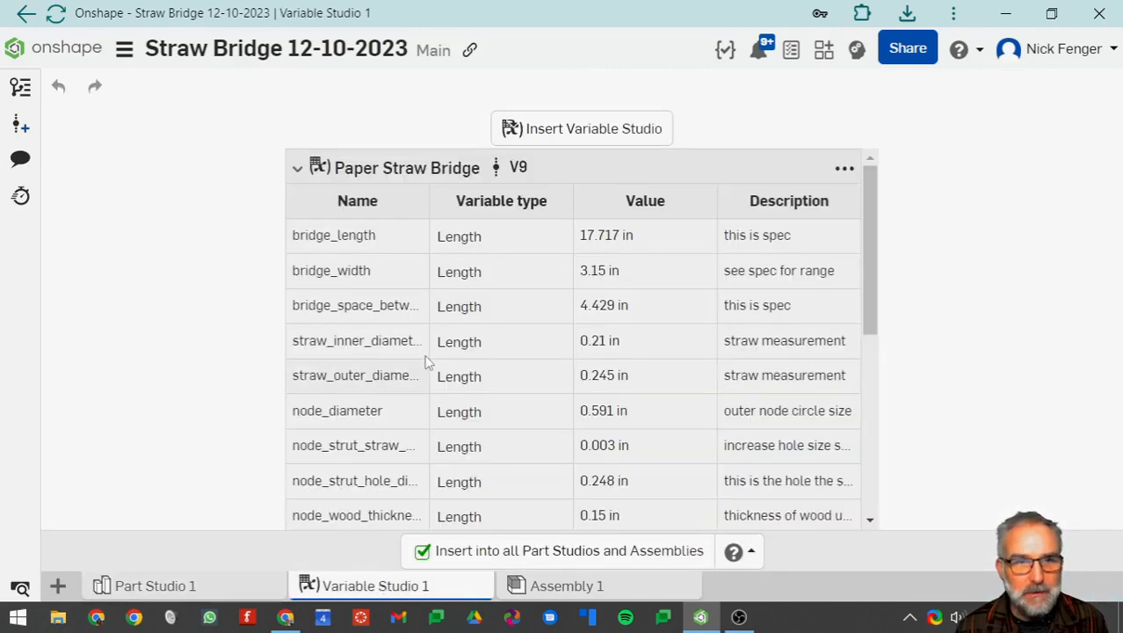
{"action": "right_click", "coordinate": [357, 586]}
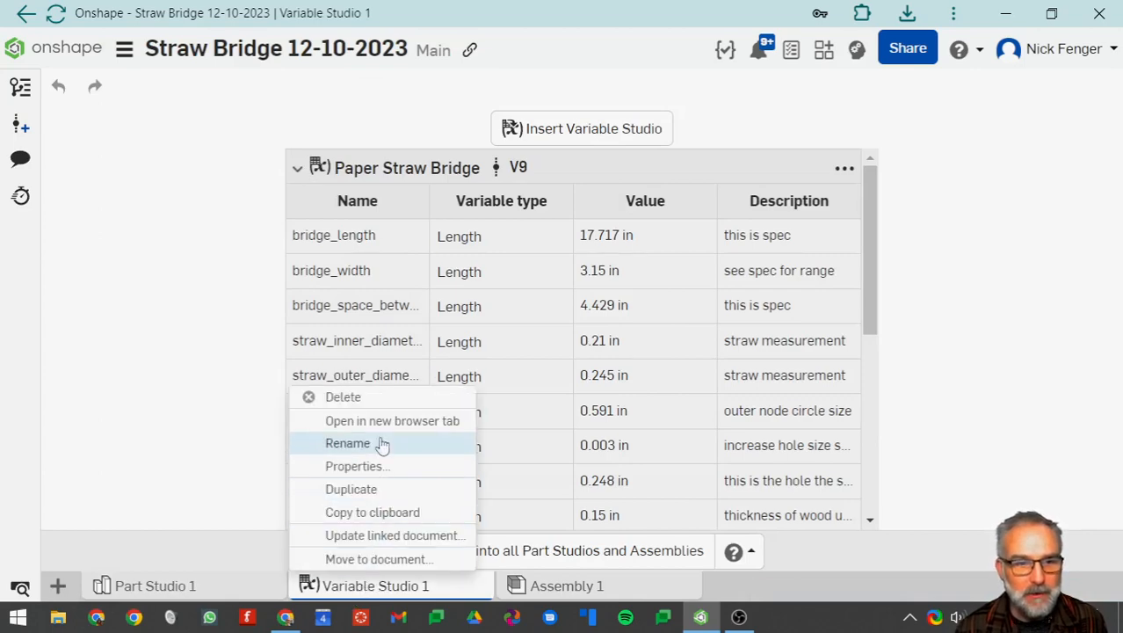
{"action": "left_click", "coordinate": [374, 397]}
{"action": "left_click", "coordinate": [747, 281]}
Create a new Variable Studio and search other documents for "straw bridge variables" to insert into it
{"action": "left_click", "coordinate": [57, 586]}
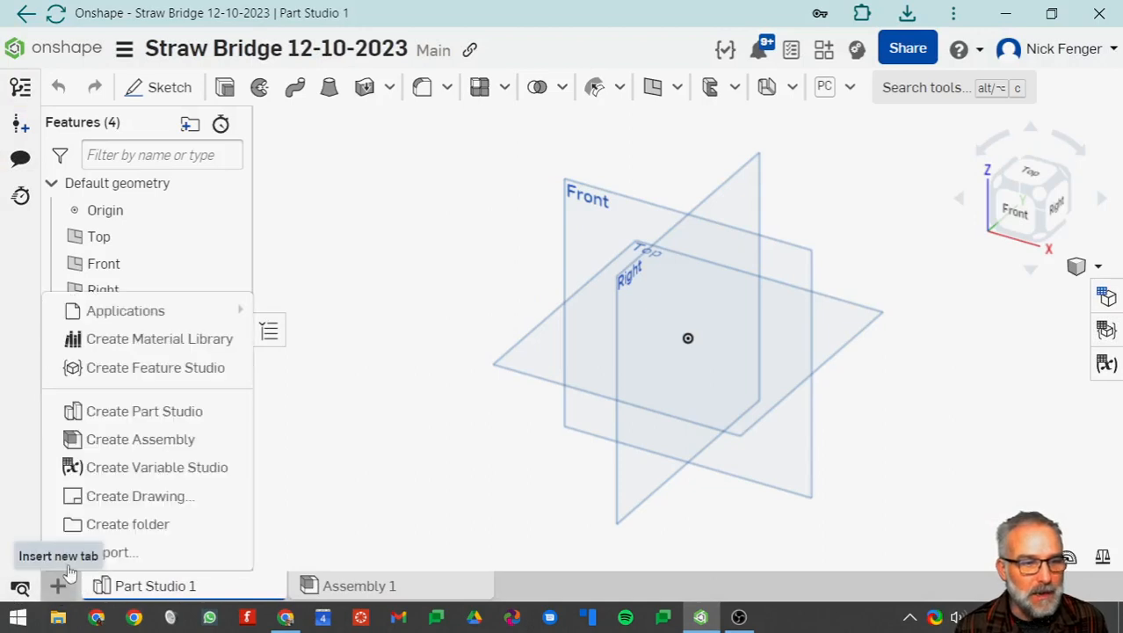
{"action": "left_click", "coordinate": [134, 467]}
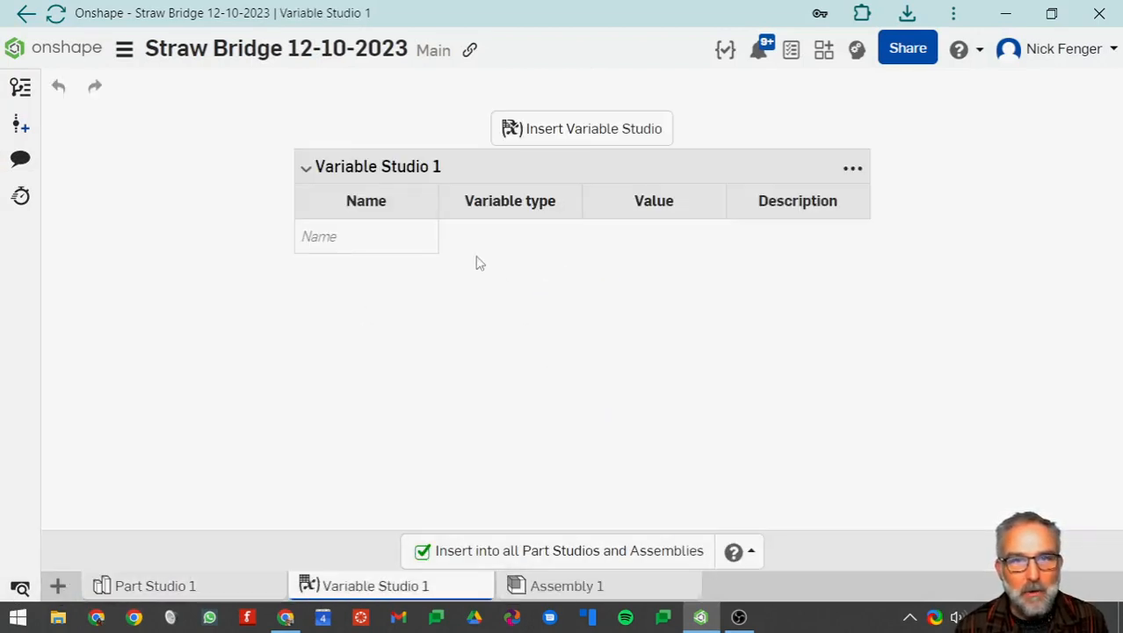
{"action": "left_click", "coordinate": [555, 138]}
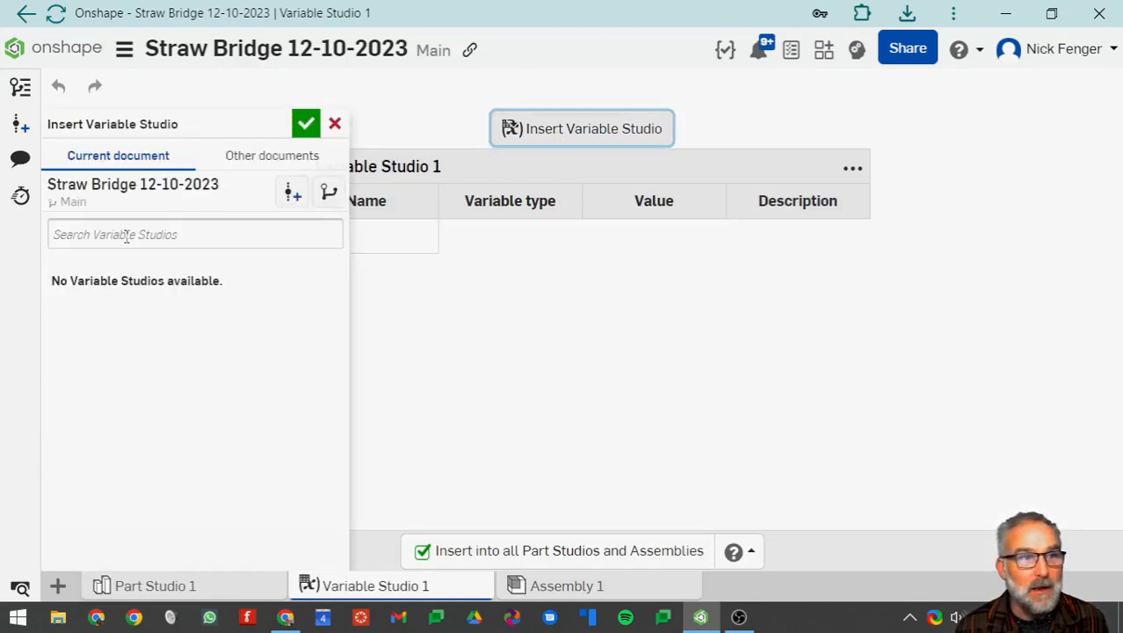
{"action": "left_click", "coordinate": [268, 156]}
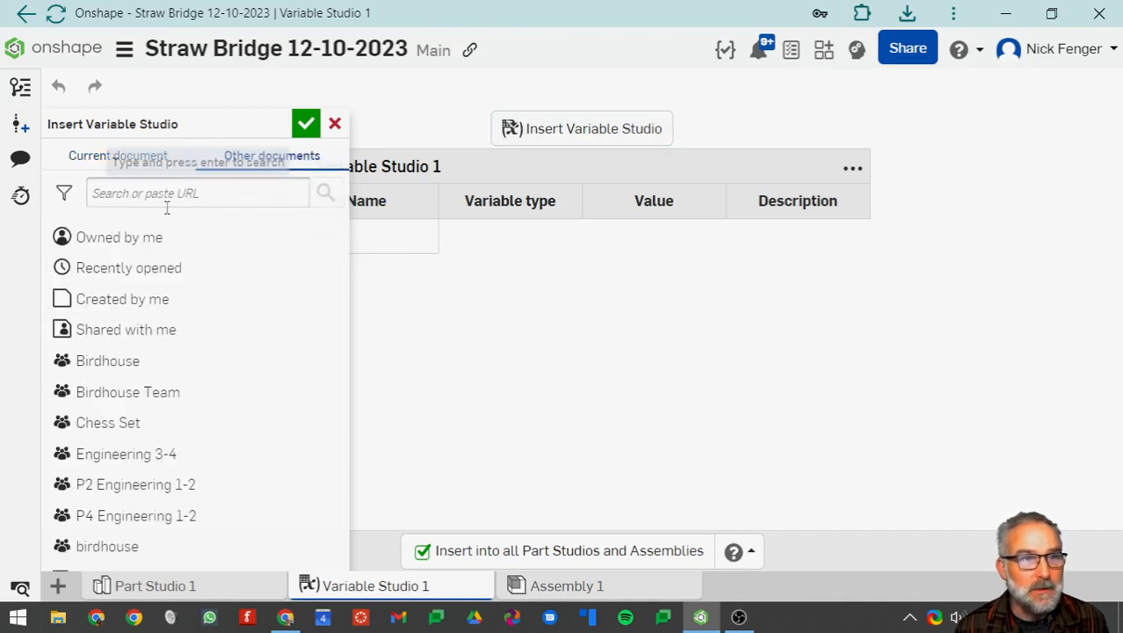
{"action": "left_click", "coordinate": [142, 193]}
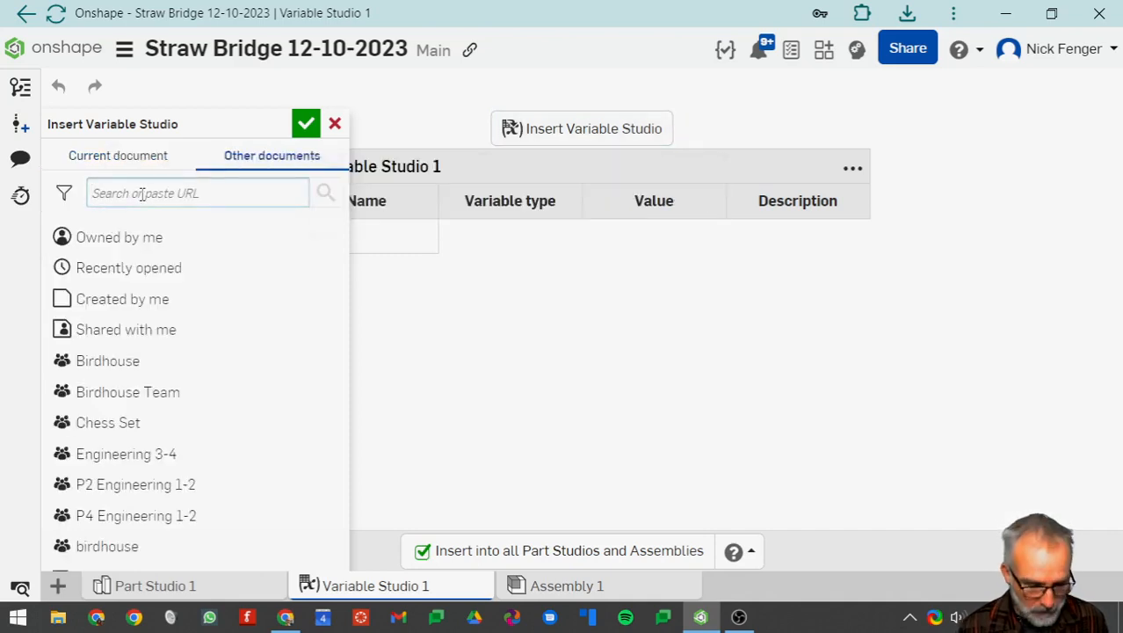
{"action": "type", "text": "straw bridge vari"}
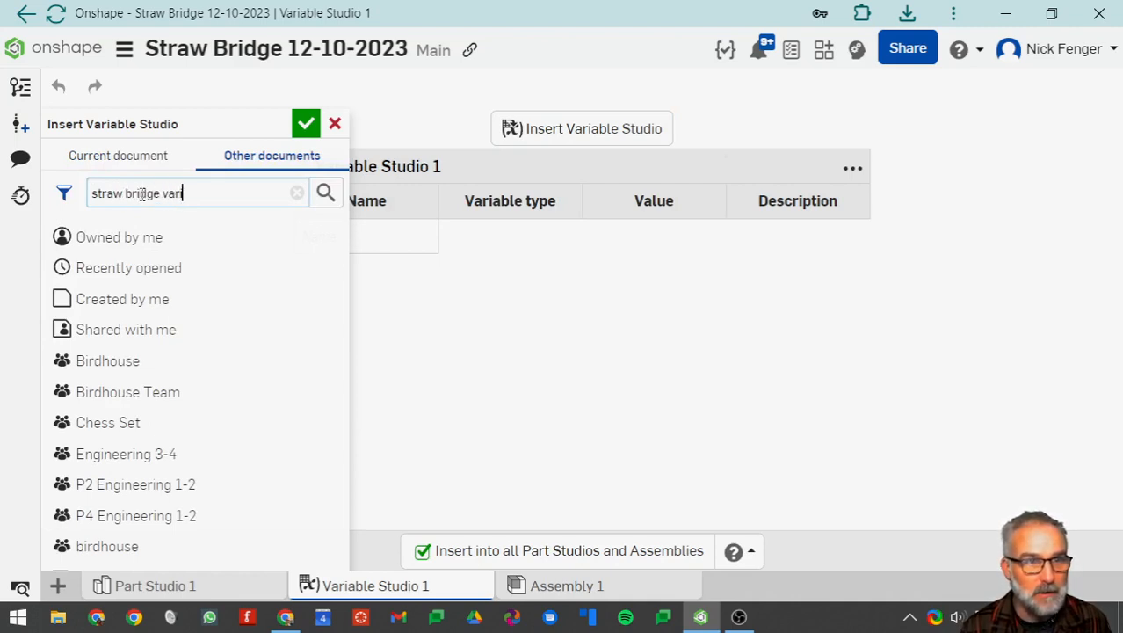
{"action": "type", "text": "ables"}
{"action": "key", "text": "Return"}
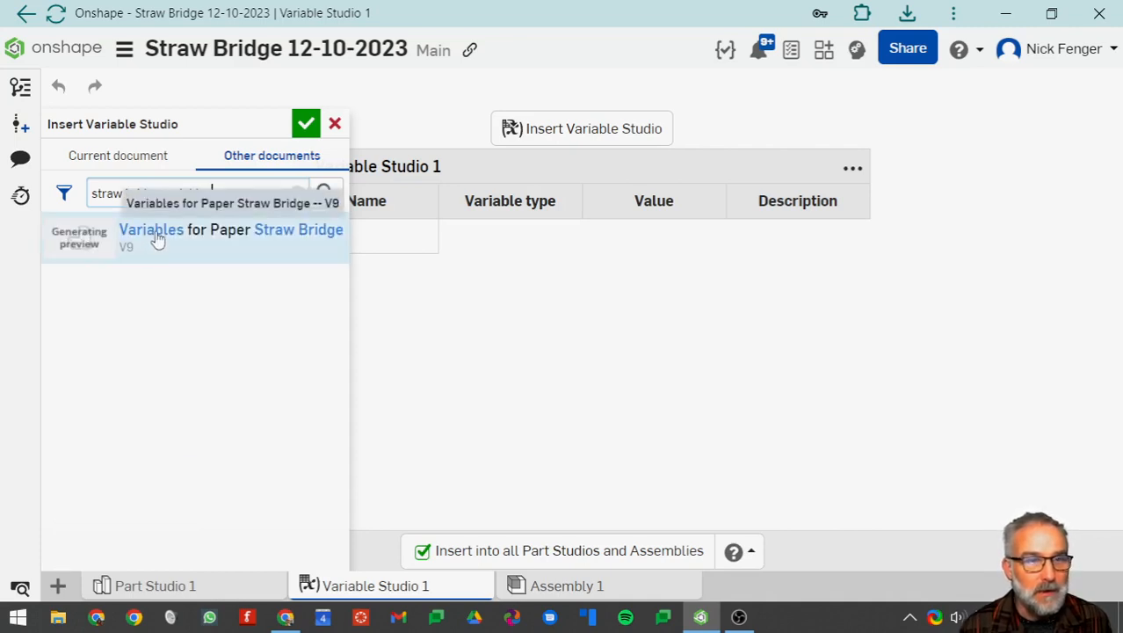
Insert the Paper Straw Bridge variable studio from the document Variables for Paper Straw Bridge, version V9
{"action": "left_click", "coordinate": [167, 238]}
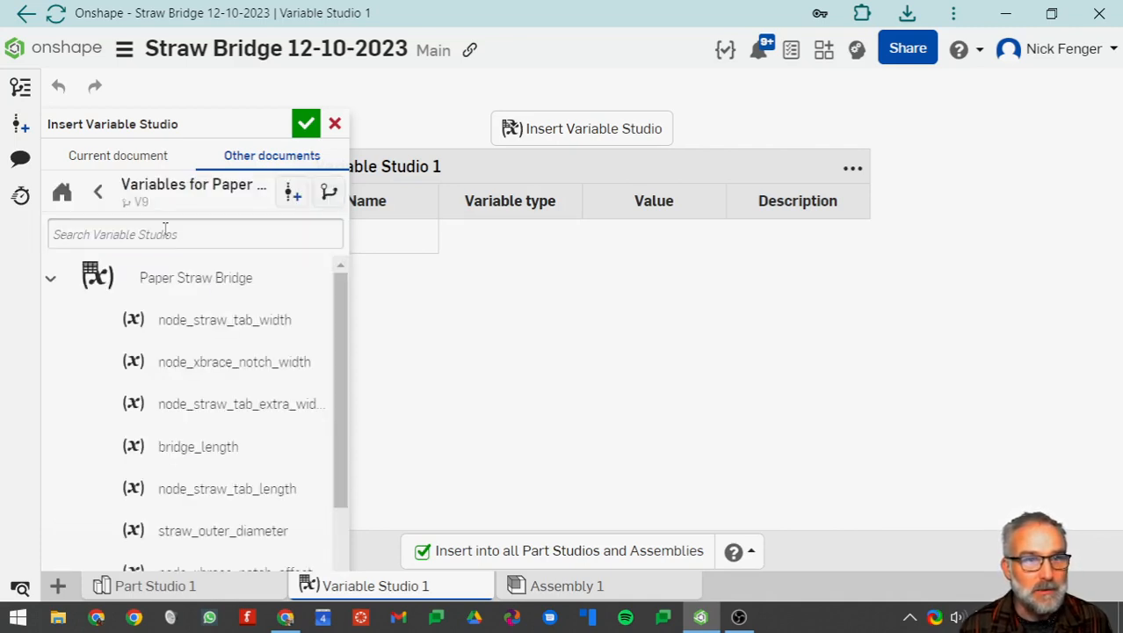
{"action": "scroll", "coordinate": [293, 395], "scroll_direction": "down", "scroll_amount": 3}
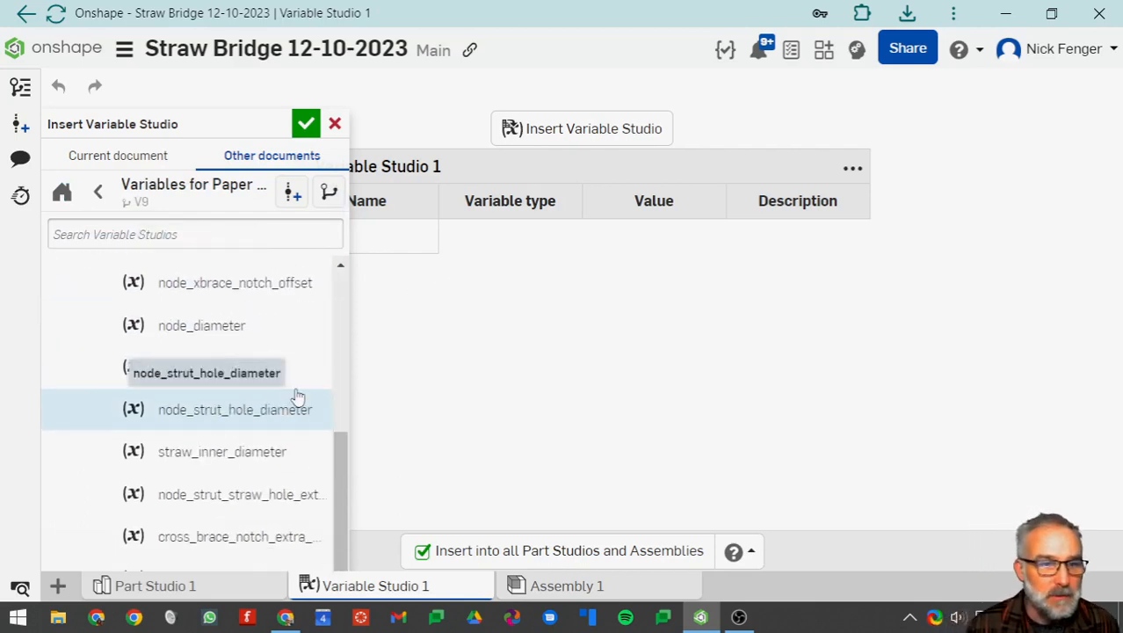
{"action": "scroll", "coordinate": [297, 380], "scroll_direction": "up", "scroll_amount": 3}
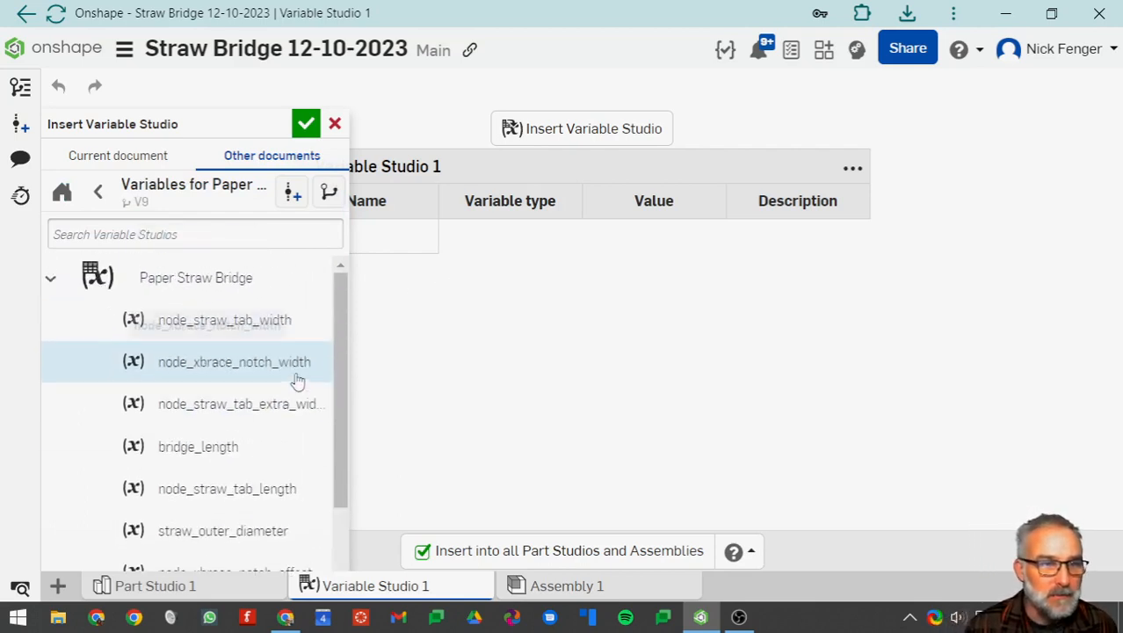
{"action": "left_click", "coordinate": [166, 285]}
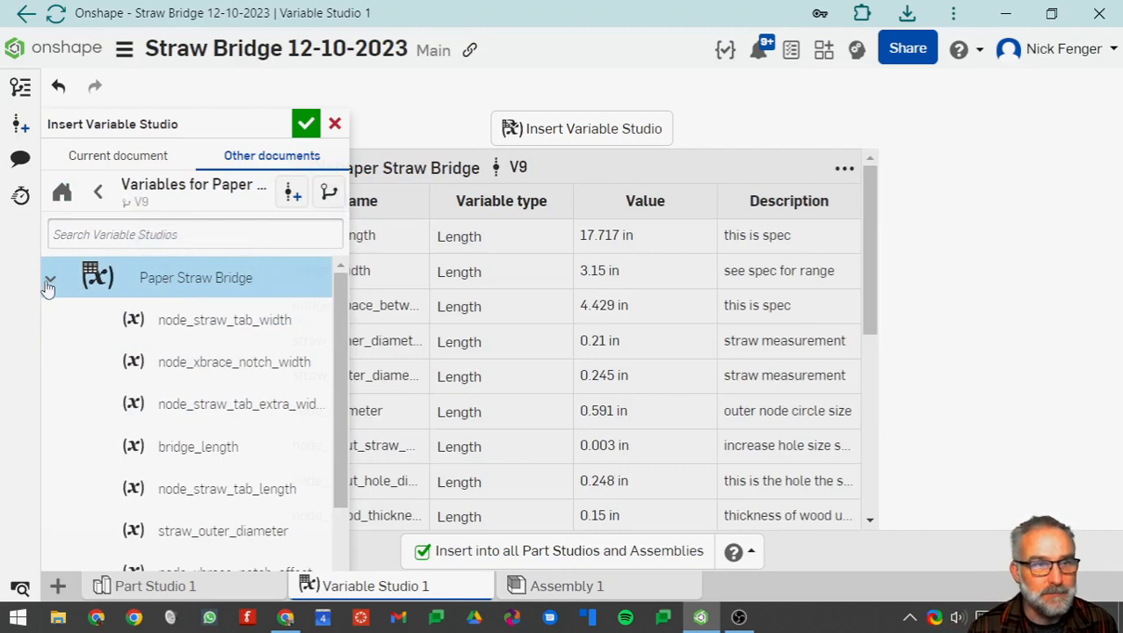
{"action": "left_click", "coordinate": [307, 124]}
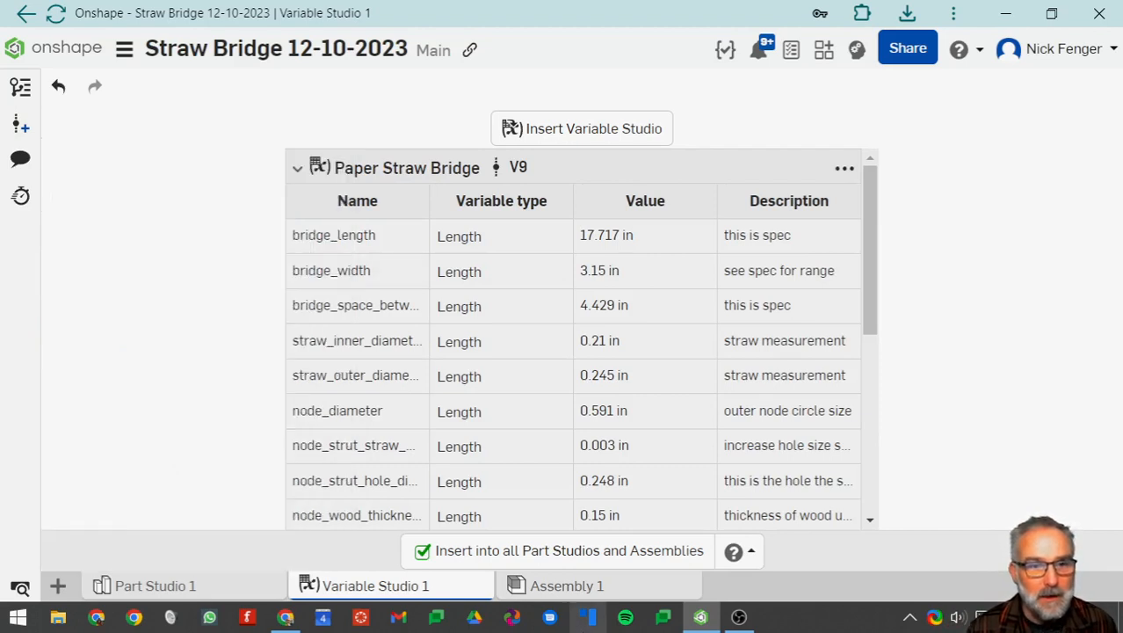
{"action": "mouse_move", "coordinate": [422, 584]}
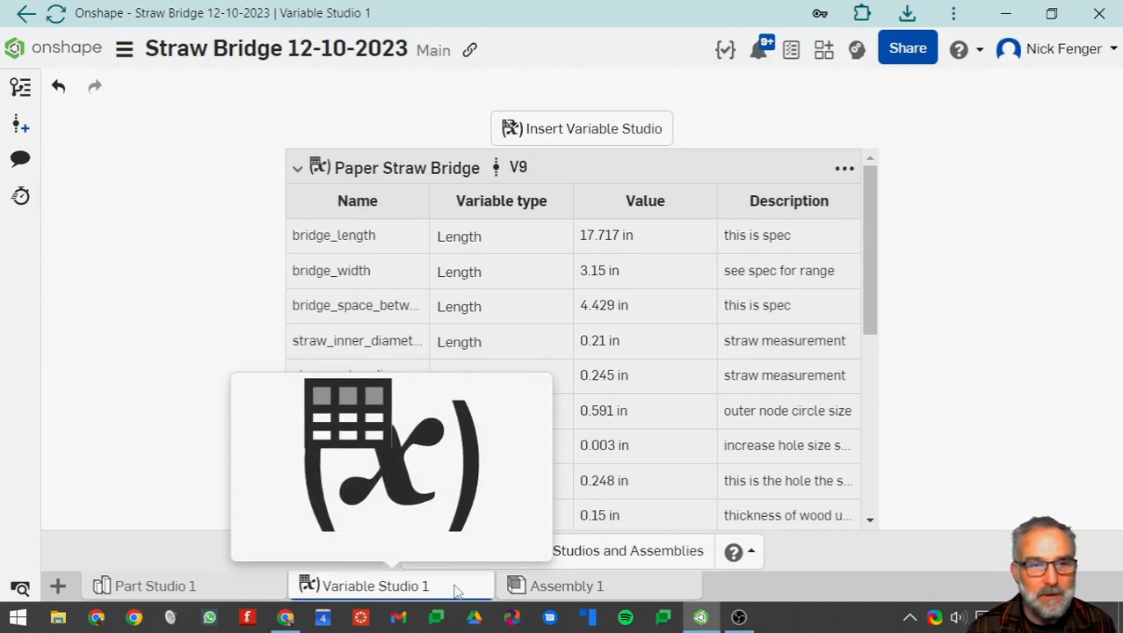
{"action": "right_click", "coordinate": [462, 589]}
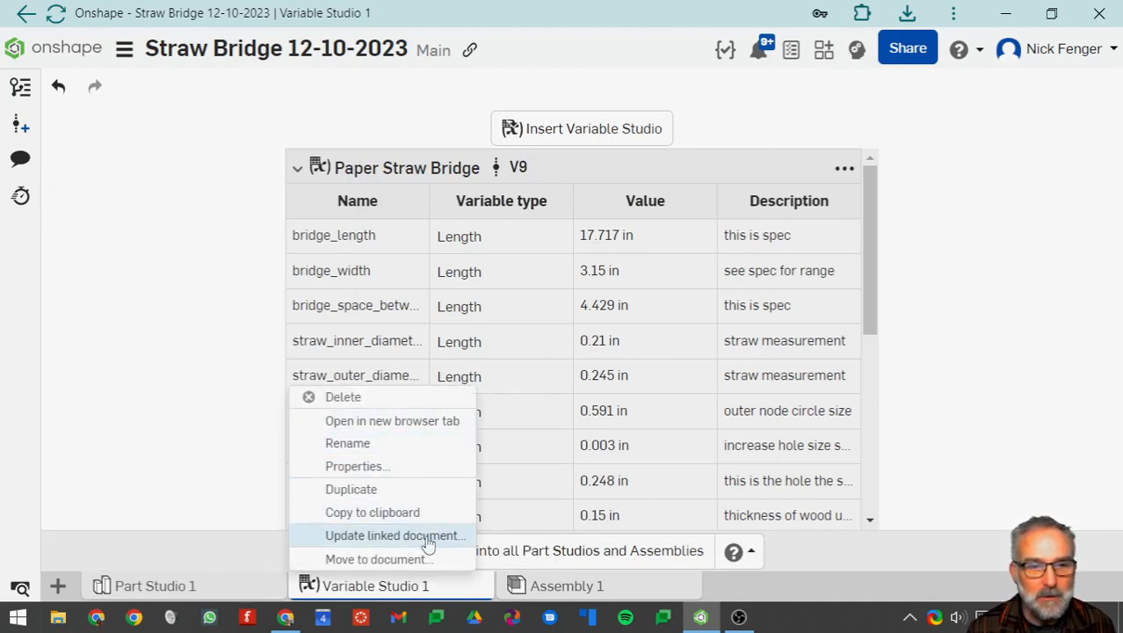
{"action": "left_click", "coordinate": [519, 173]}
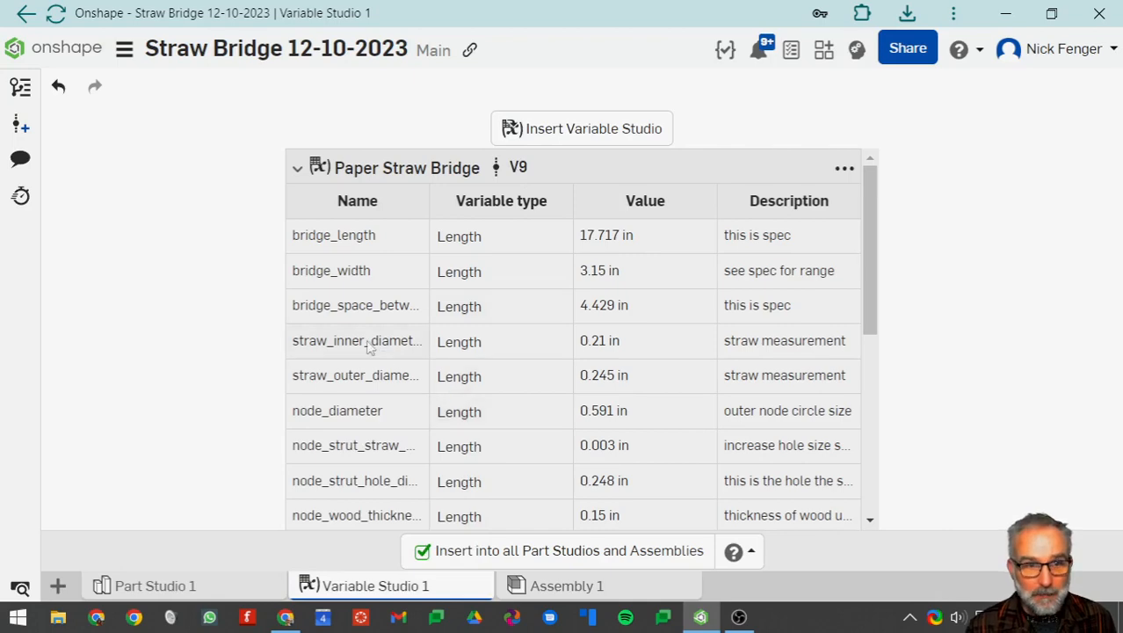
Look over the inserted bridge variables and widen the table's Name column to fit the full variable names
{"action": "scroll", "coordinate": [463, 360], "scroll_direction": "down", "scroll_amount": 5}
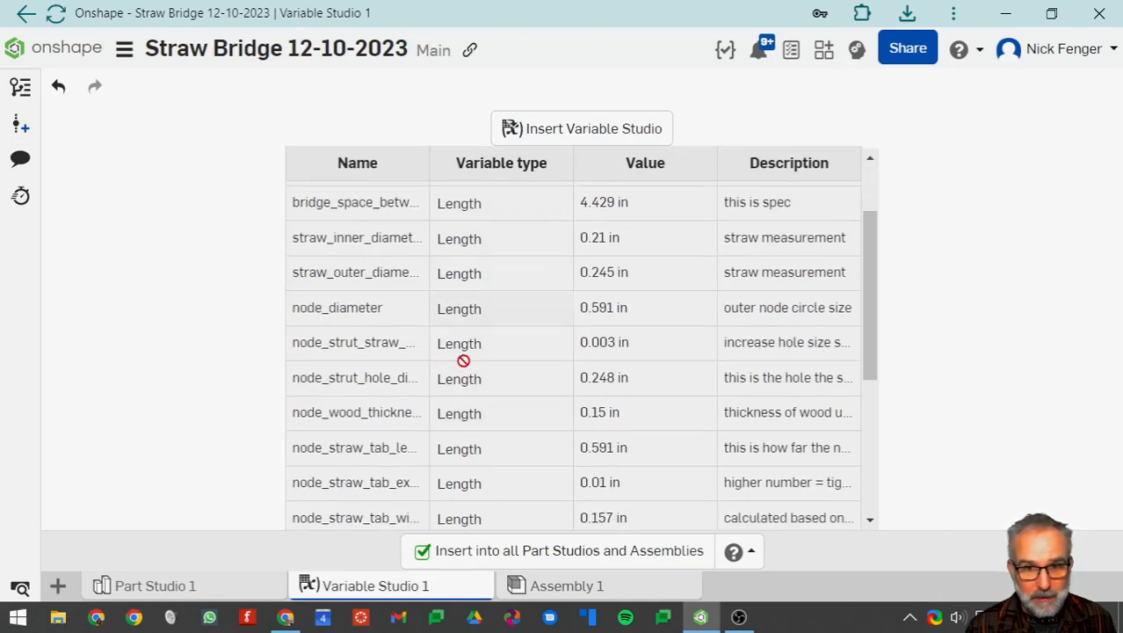
{"action": "scroll", "coordinate": [464, 360], "scroll_direction": "up", "scroll_amount": 5}
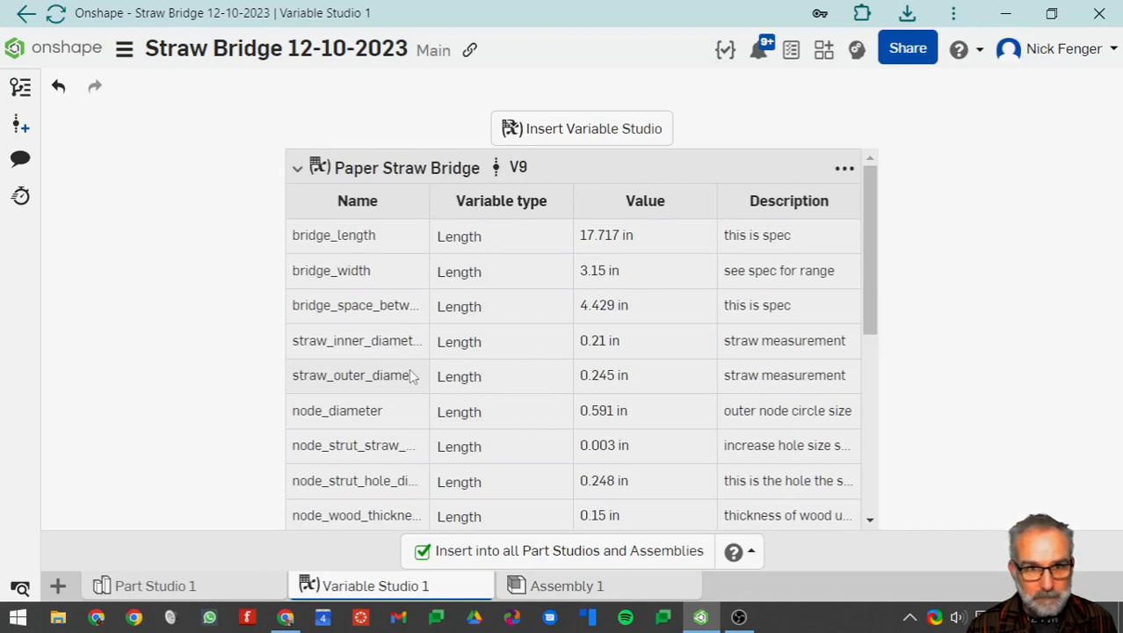
{"action": "left_click", "coordinate": [383, 312]}
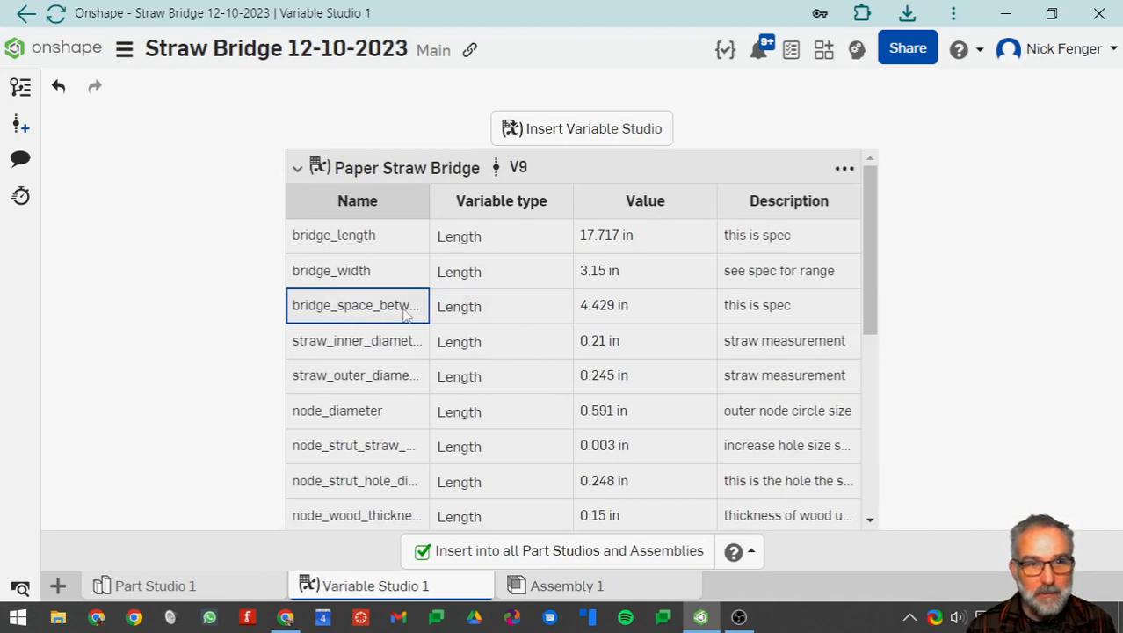
{"action": "left_click_drag", "start_coordinate": [429, 195], "coordinate": [540, 205]}
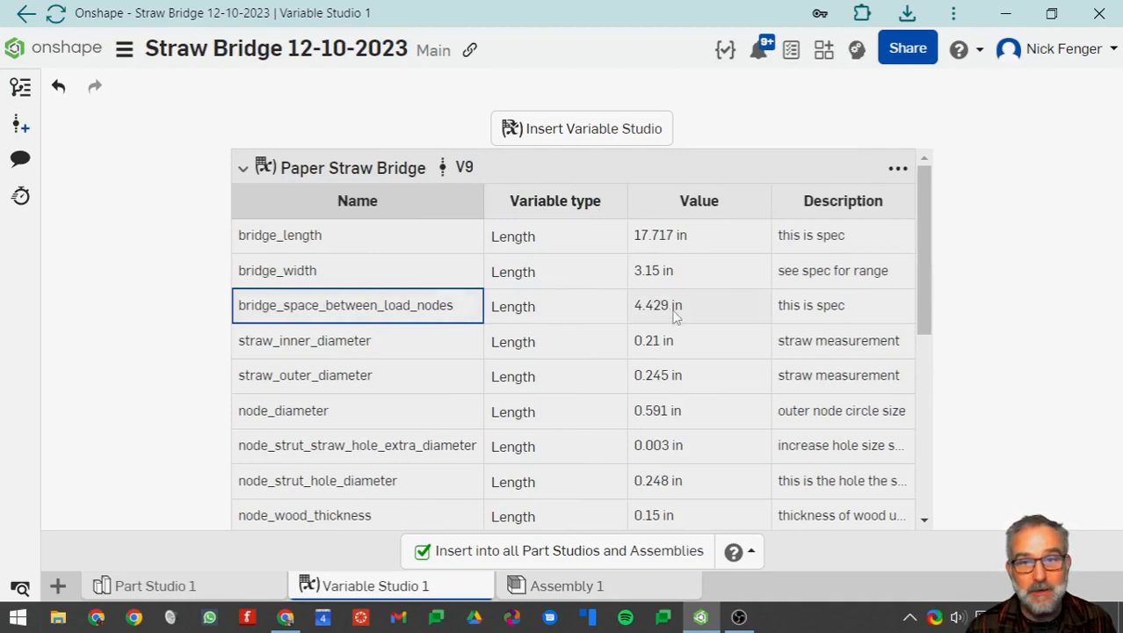
Set the default length unit in the workspace units to Millimeter
{"action": "left_click", "coordinate": [124, 50]}
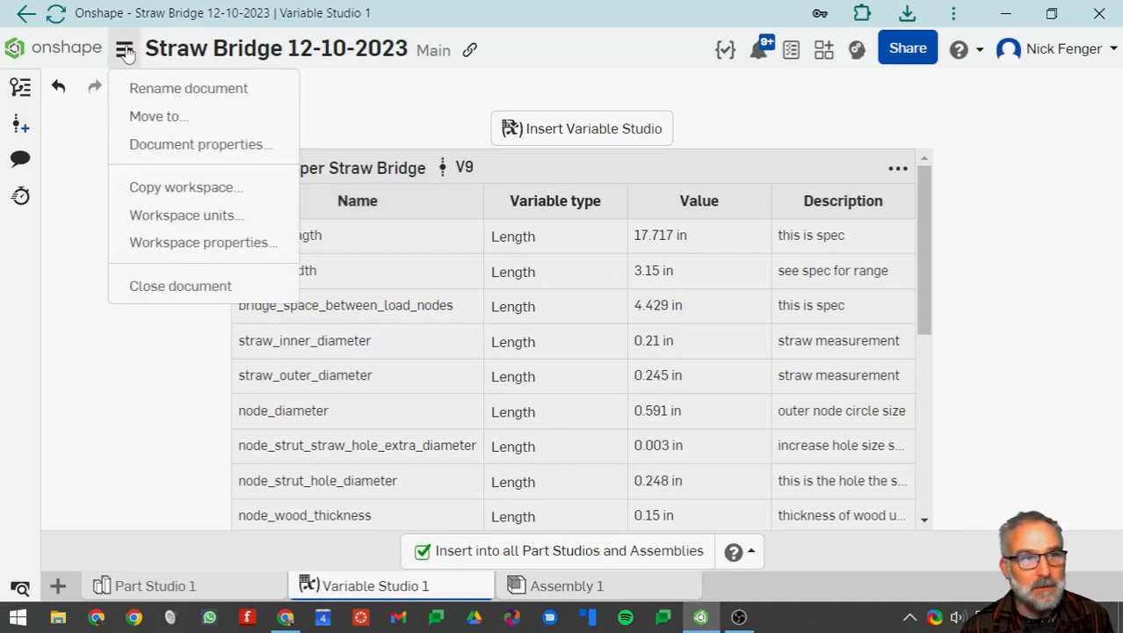
{"action": "left_click", "coordinate": [155, 217]}
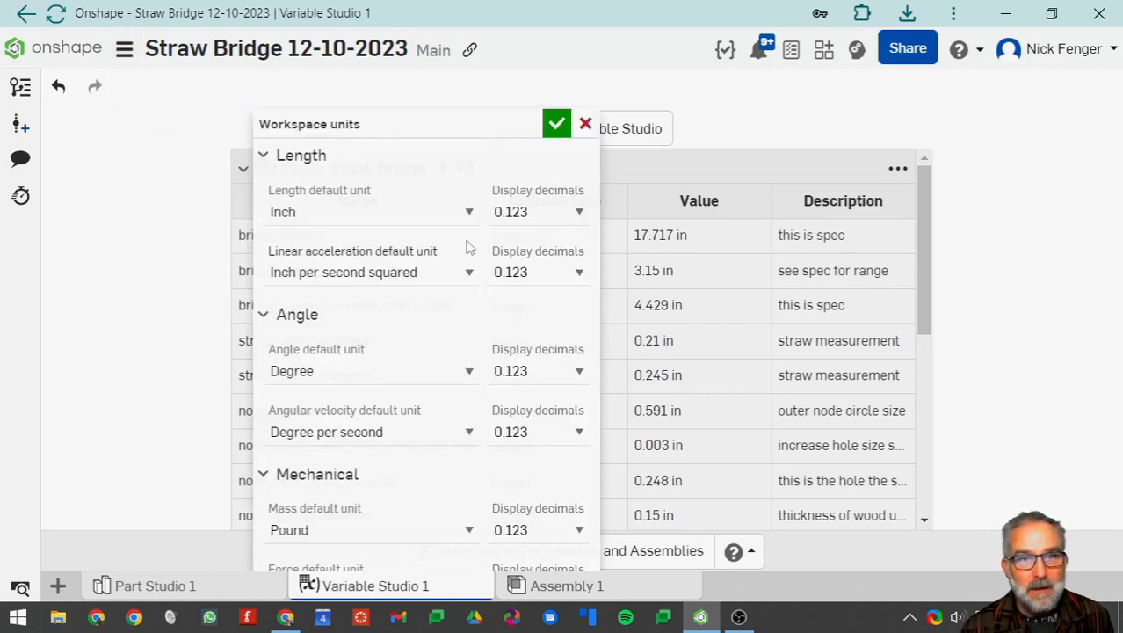
{"action": "left_click", "coordinate": [413, 215]}
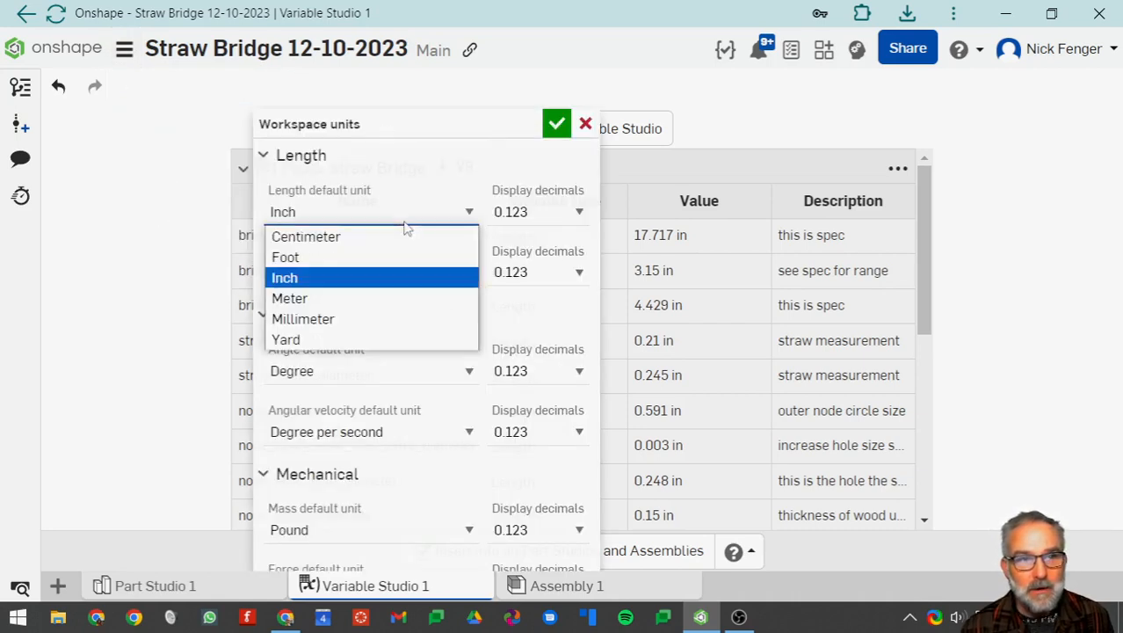
{"action": "left_click", "coordinate": [352, 320]}
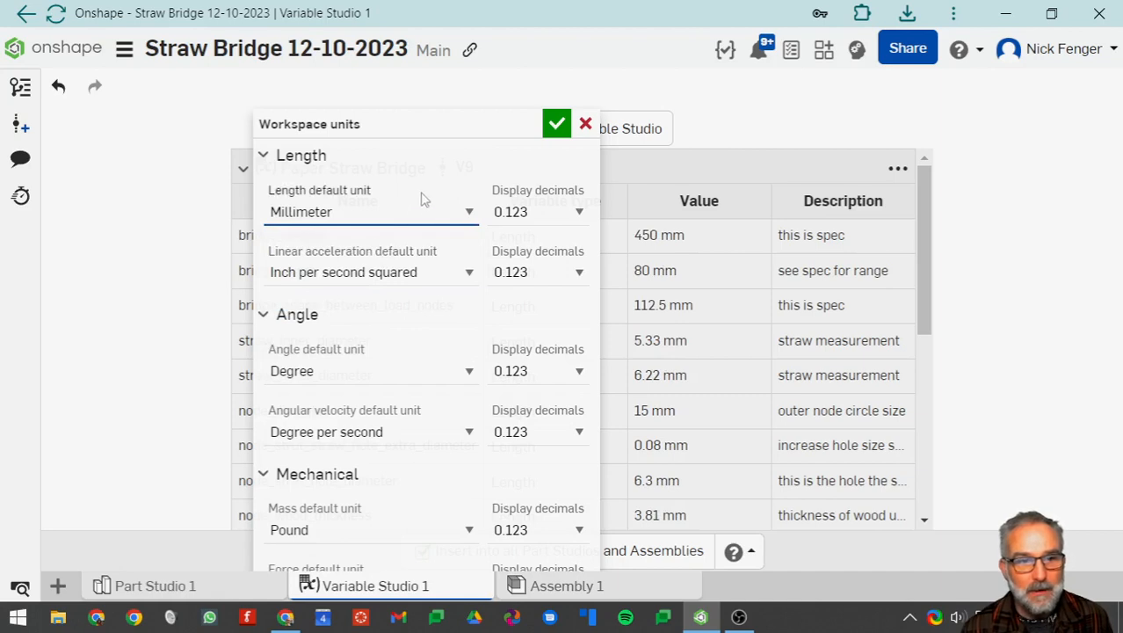
Set the default mass unit to Kilogram and accept the workspace unit changes
{"action": "left_click", "coordinate": [409, 532]}
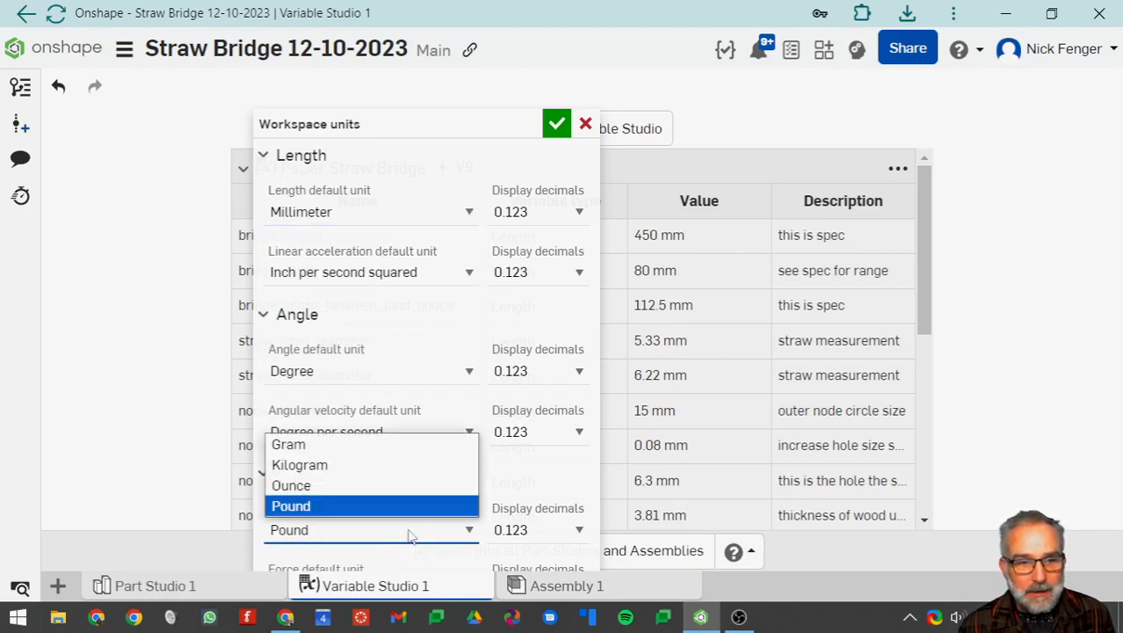
{"action": "left_click", "coordinate": [347, 468]}
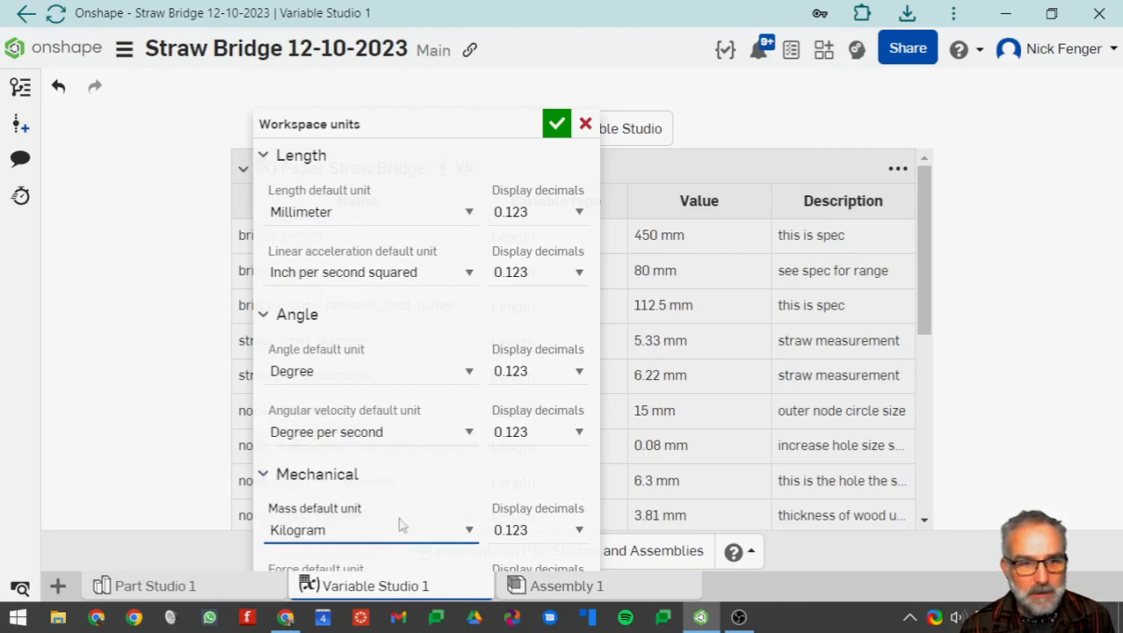
{"action": "mouse_move", "coordinate": [449, 118]}
{"action": "left_mouse_down"}
{"action": "mouse_move", "coordinate": [463, 70]}
{"action": "mouse_move", "coordinate": [459, 121]}
{"action": "mouse_move", "coordinate": [469, 110]}
{"action": "mouse_move", "coordinate": [445, 124]}
{"action": "left_mouse_up"}
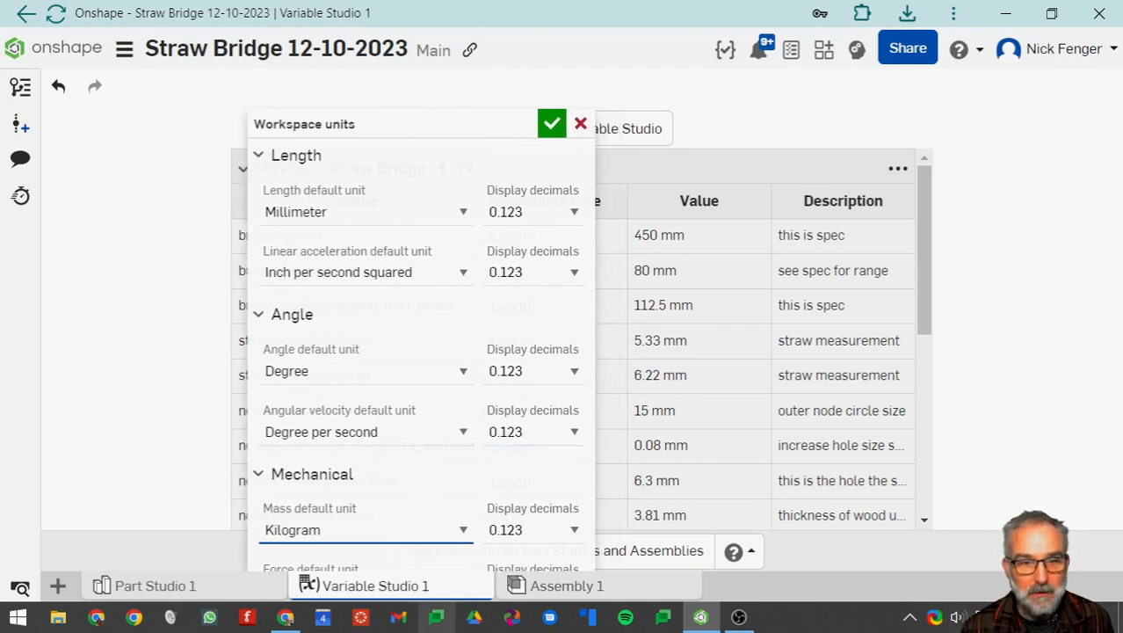
{"action": "left_click", "coordinate": [437, 273]}
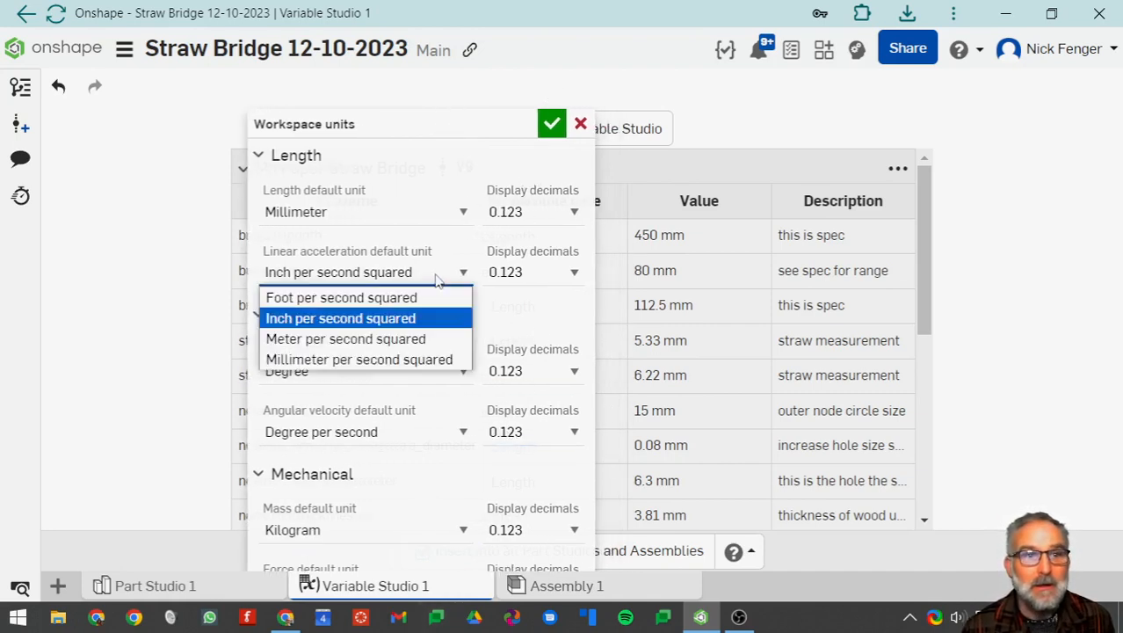
{"action": "left_click", "coordinate": [513, 124]}
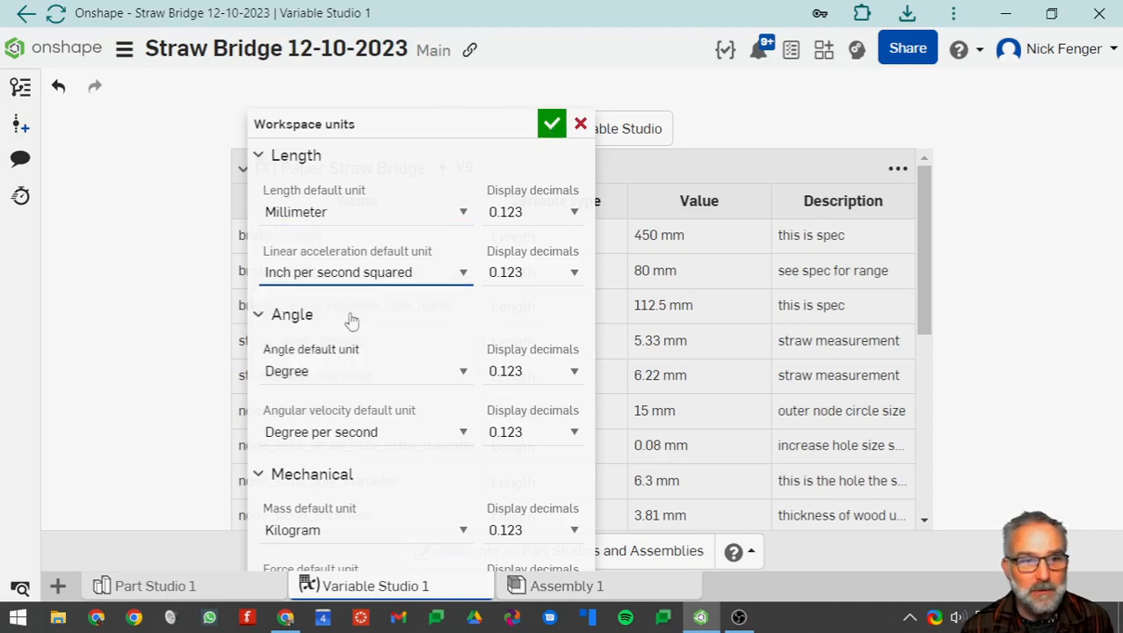
{"action": "left_click", "coordinate": [551, 126]}
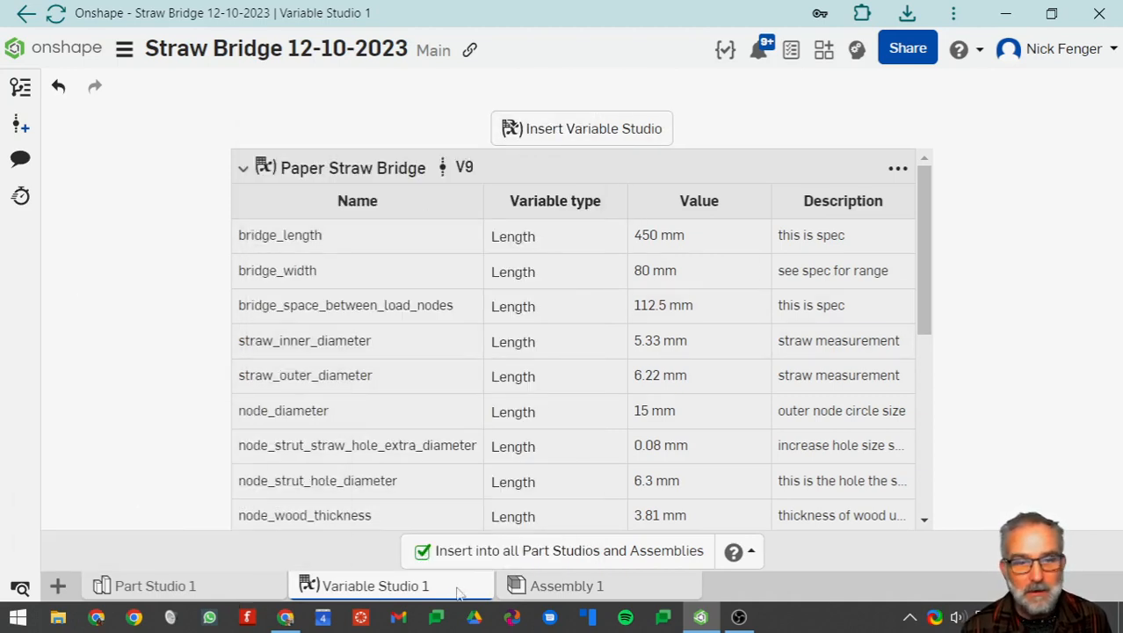
Create a sketch on the Right plane in Part Studio 1, name it 2D Truss Sketch, and accept it
{"action": "left_click", "coordinate": [205, 587]}
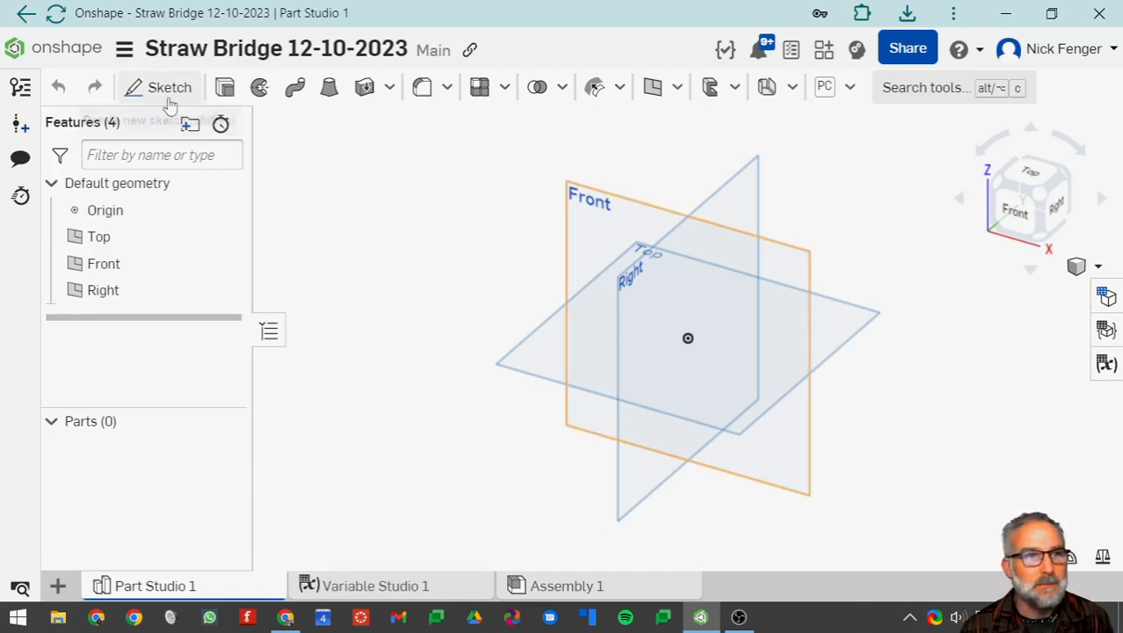
{"action": "left_click", "coordinate": [163, 97]}
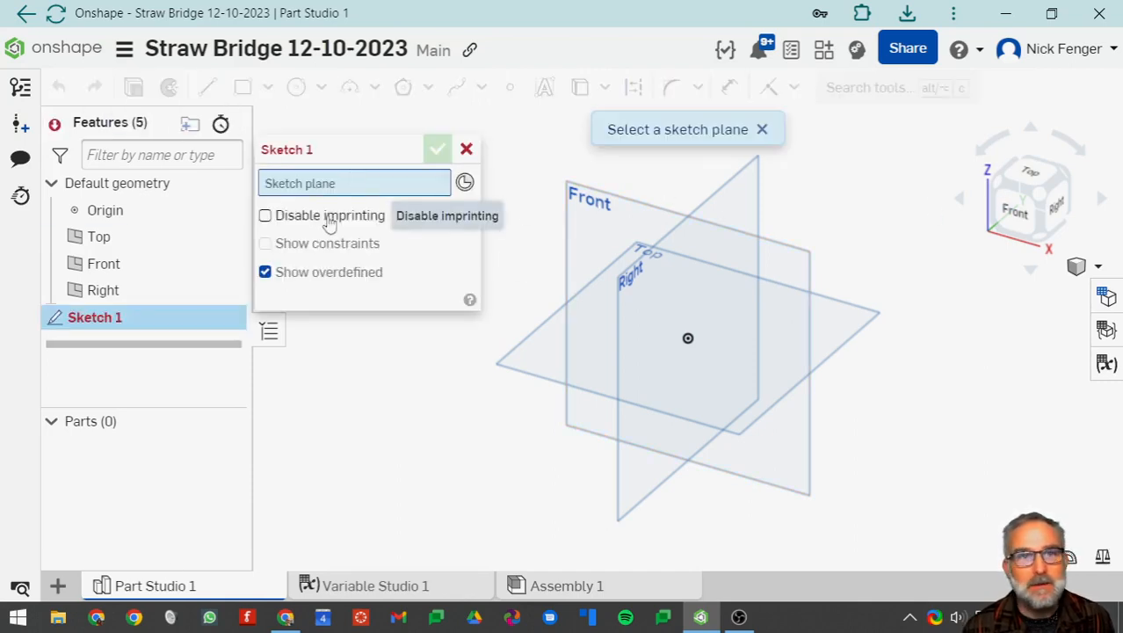
{"action": "left_click", "coordinate": [103, 291]}
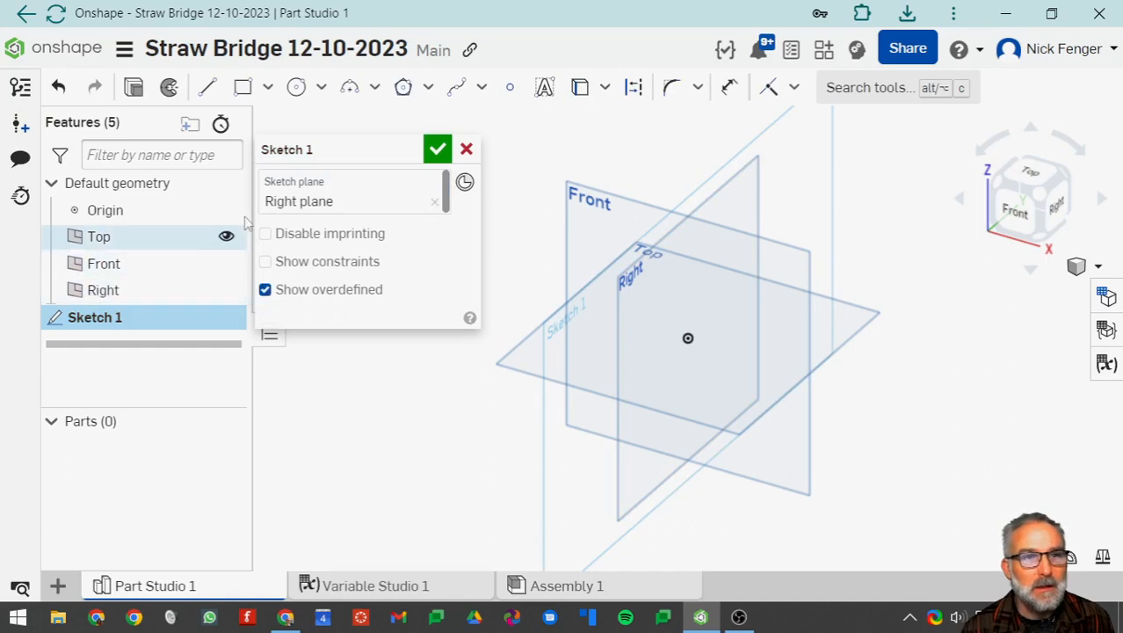
{"action": "left_click", "coordinate": [325, 151]}
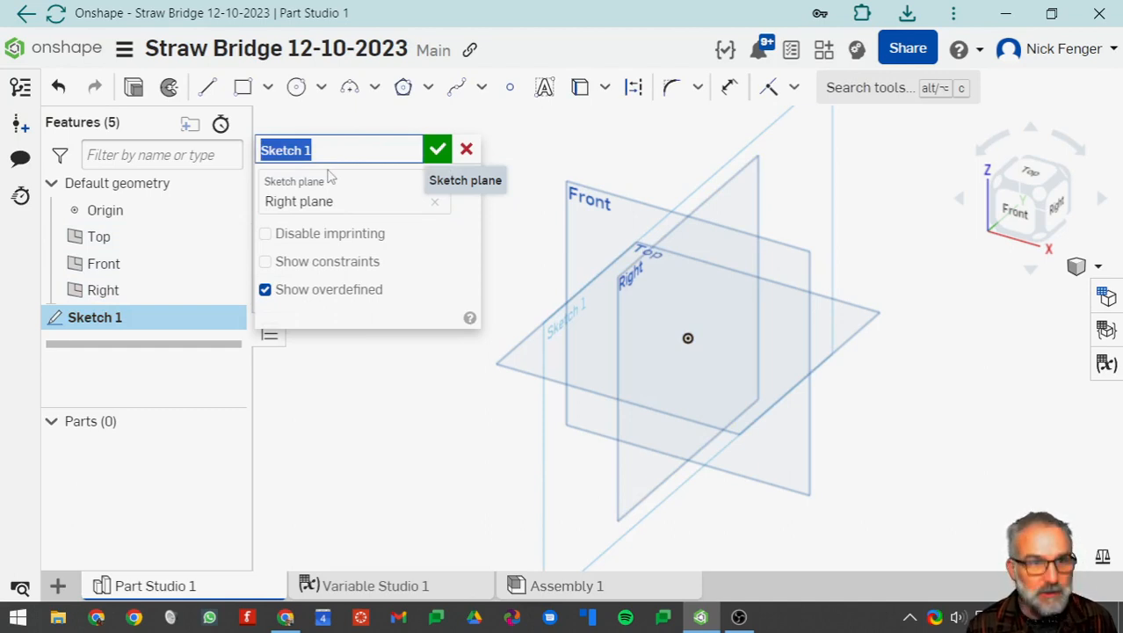
{"action": "type", "text": "2D Truss"}
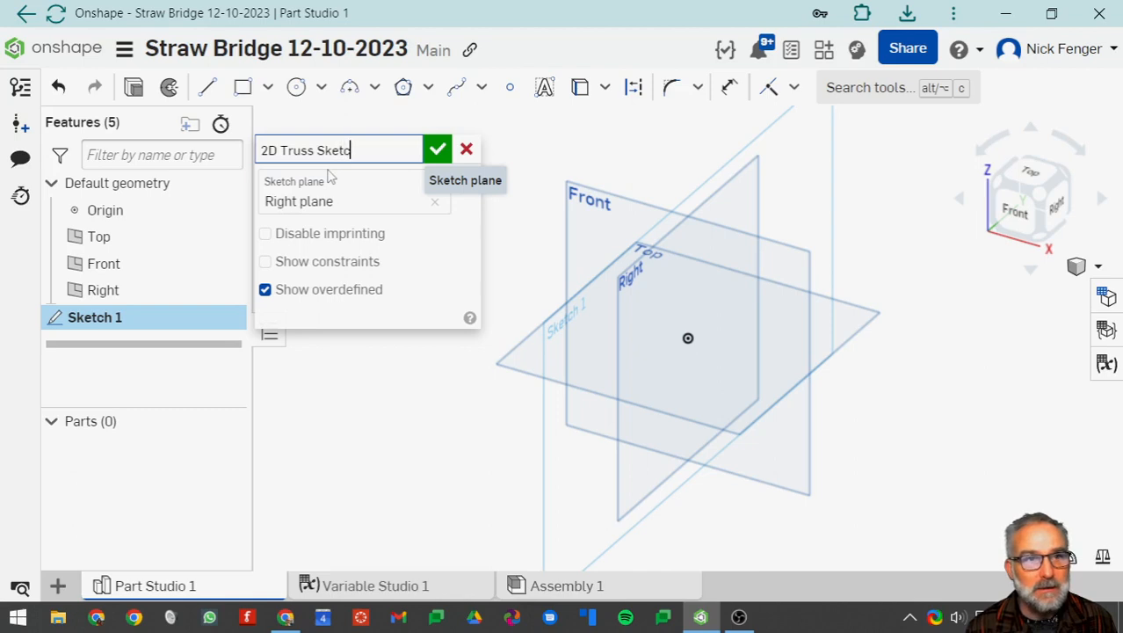
{"action": "left_click", "coordinate": [437, 149]}
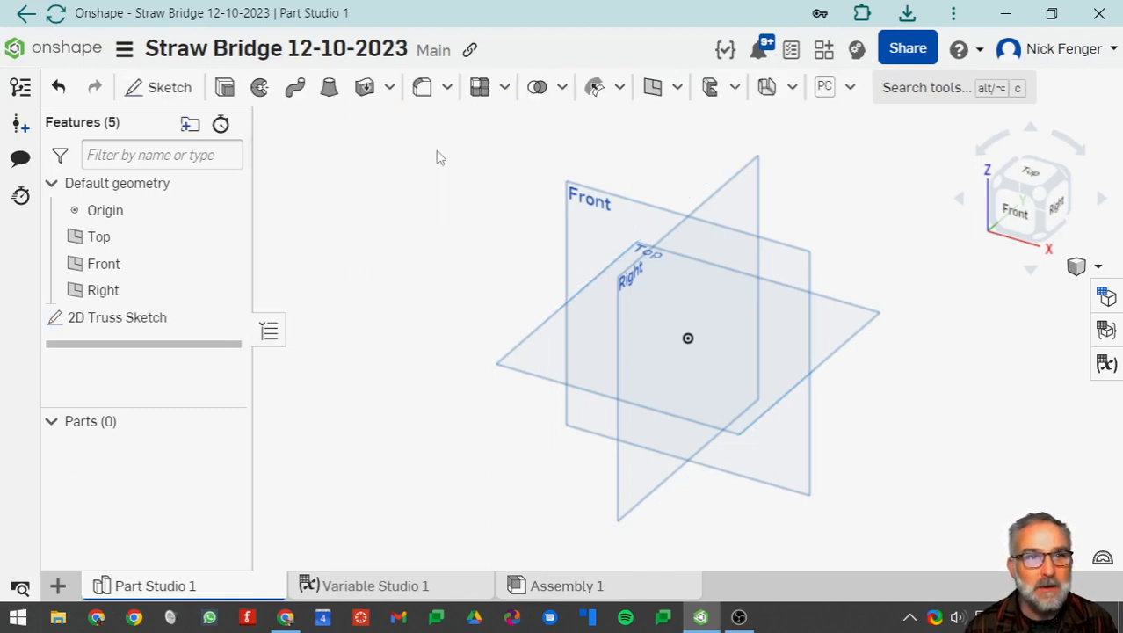
Reopen the 2D Truss Sketch for editing viewed straight on, hide the Right and Top planes, and move its dialog clear of the drawing area
{"action": "double_click", "coordinate": [132, 321]}
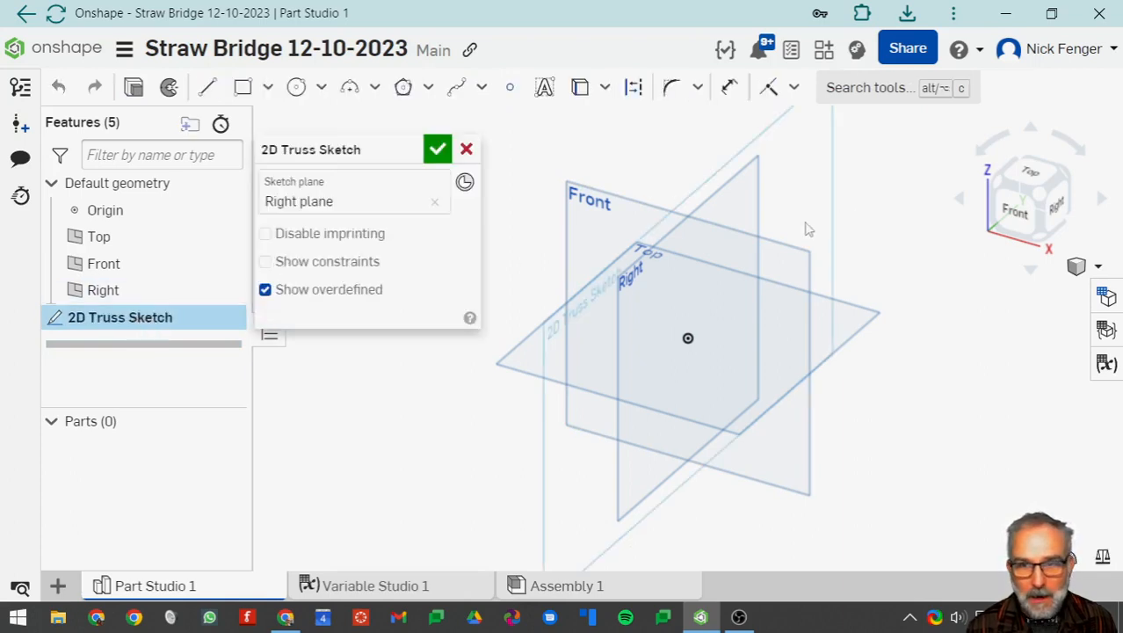
{"action": "key", "text": "n"}
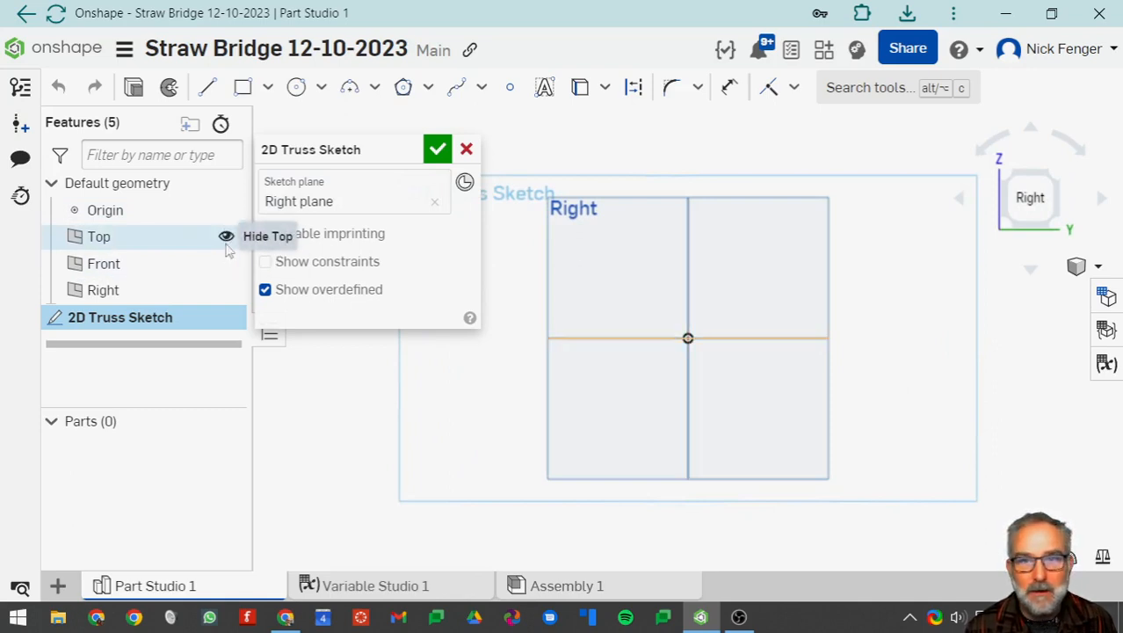
{"action": "left_click", "coordinate": [226, 291]}
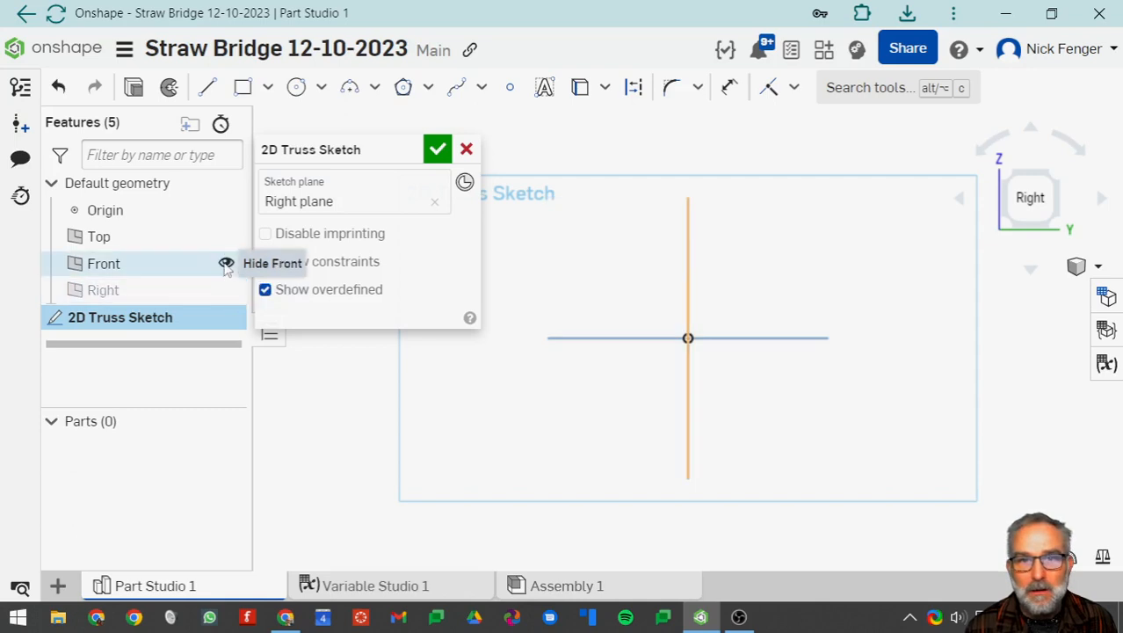
{"action": "left_click", "coordinate": [225, 237]}
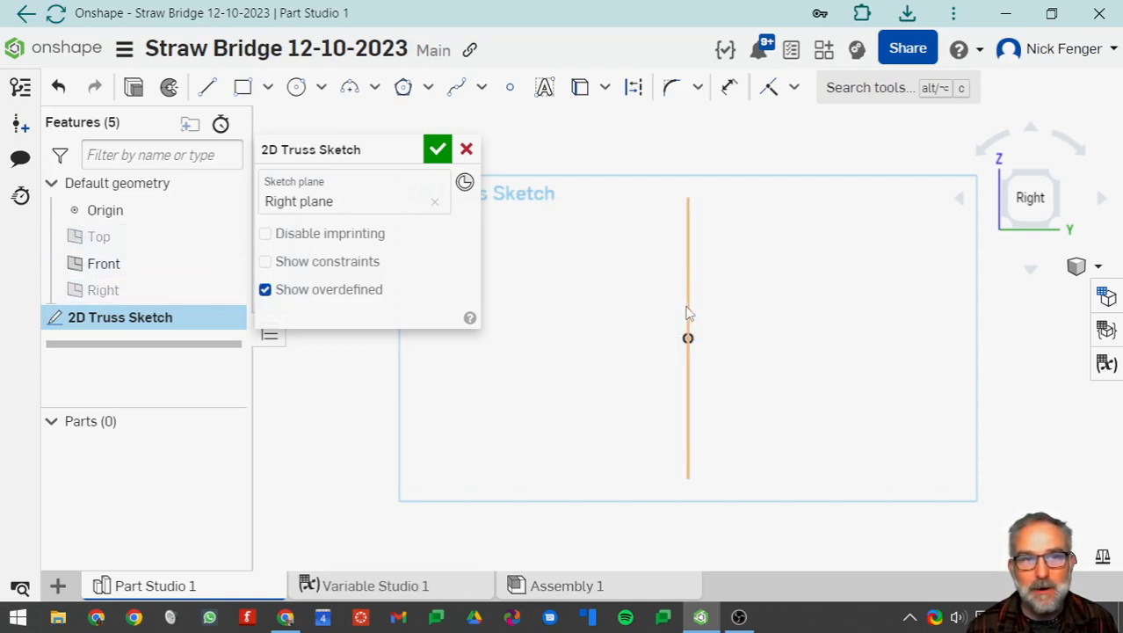
{"action": "mouse_move", "coordinate": [364, 151]}
{"action": "left_mouse_down"}
{"action": "mouse_move", "coordinate": [243, 390]}
{"action": "mouse_move", "coordinate": [194, 374]}
{"action": "left_mouse_up"}
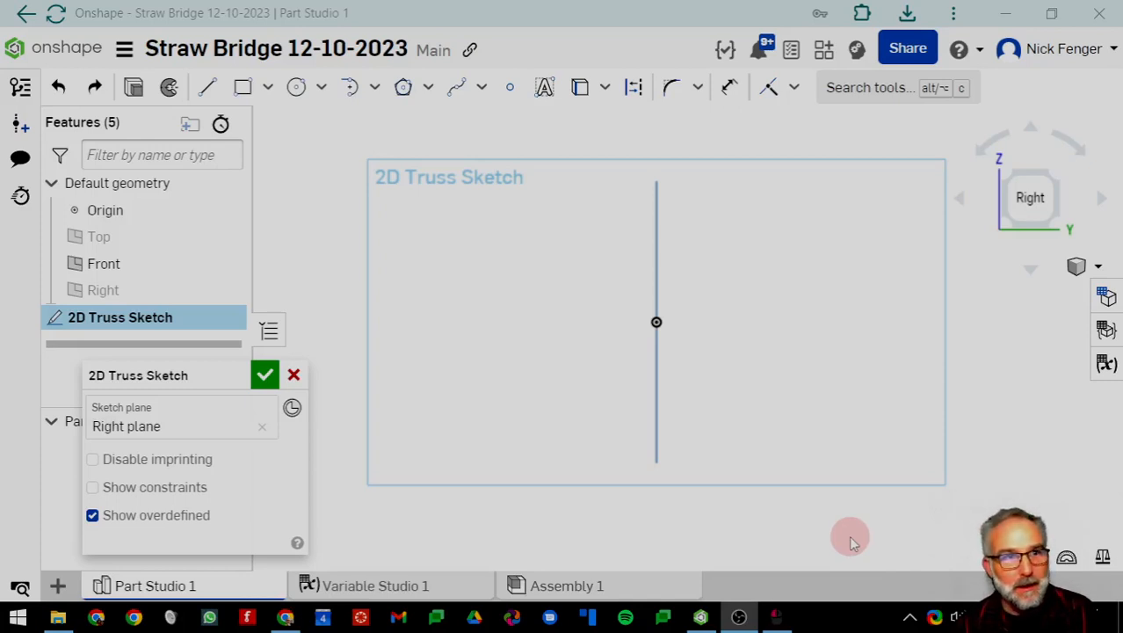
Sketch a horizontal line from the origin toward negative Y with its length set to #bridge_space_between_load_nodes
{"action": "left_click", "coordinate": [208, 89]}
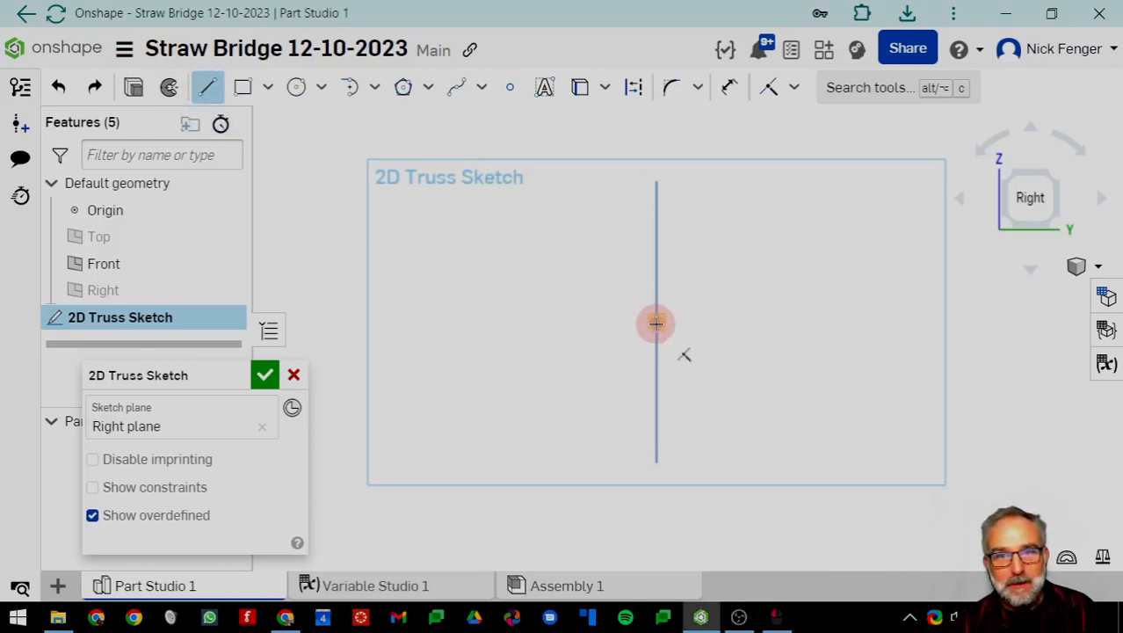
{"action": "left_click", "coordinate": [655, 322]}
{"action": "left_click", "coordinate": [483, 322]}
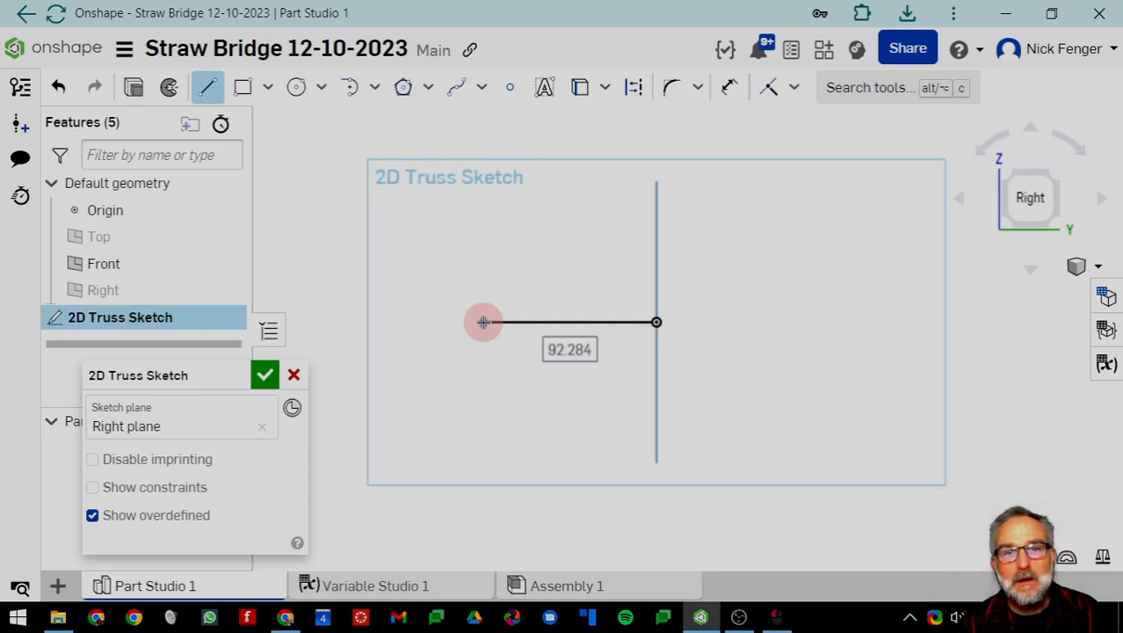
{"action": "key", "text": "equal"}
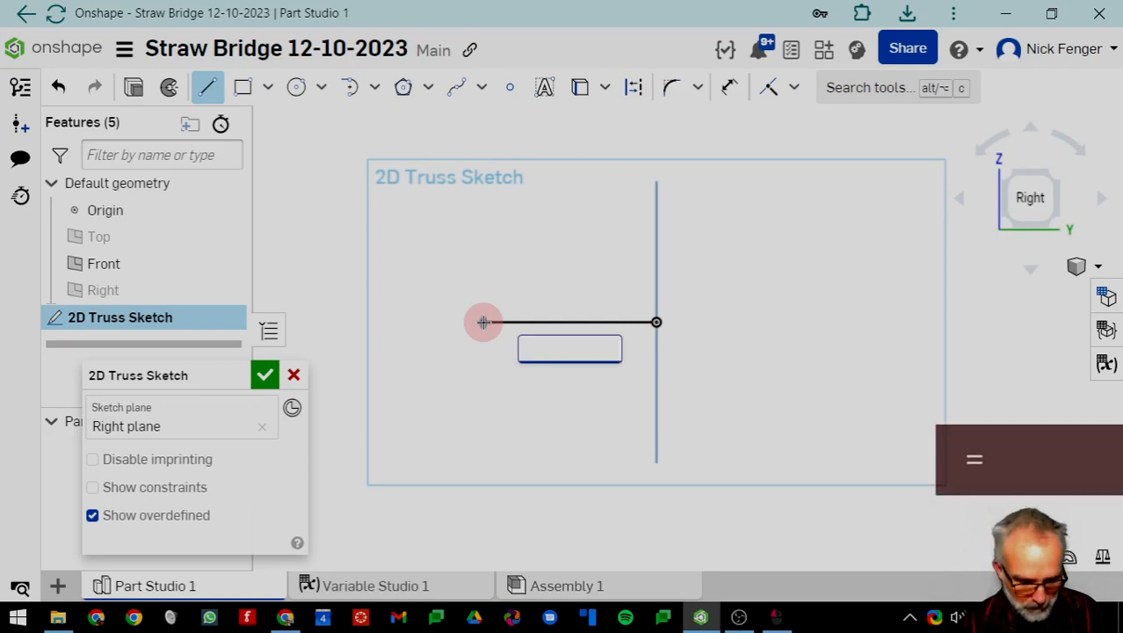
{"action": "type", "text": "#"}
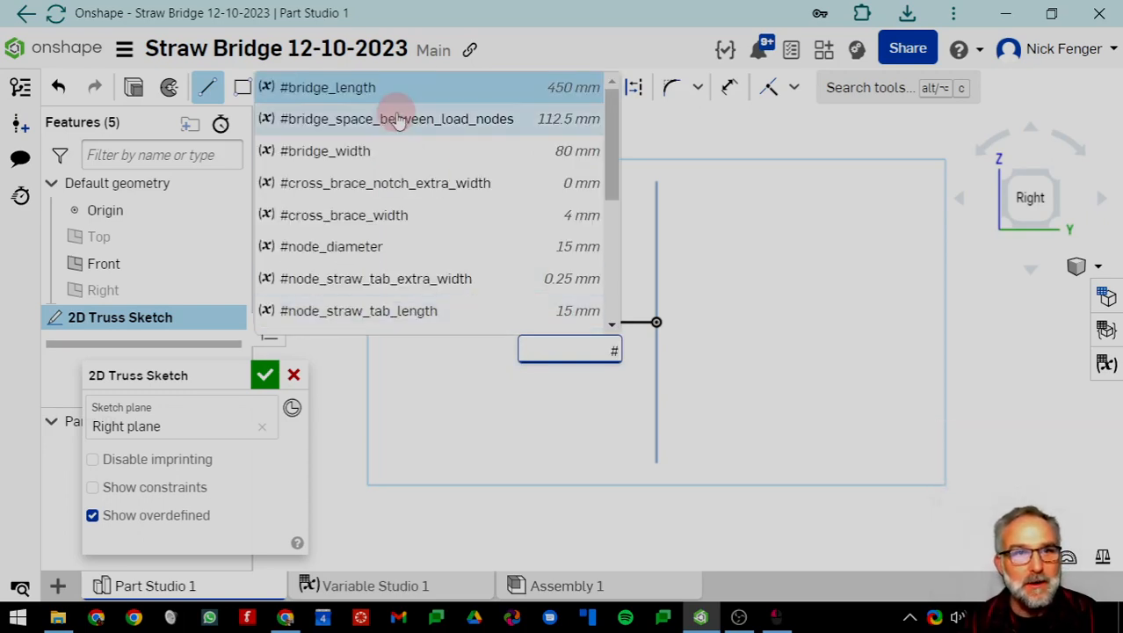
{"action": "left_click", "coordinate": [448, 123]}
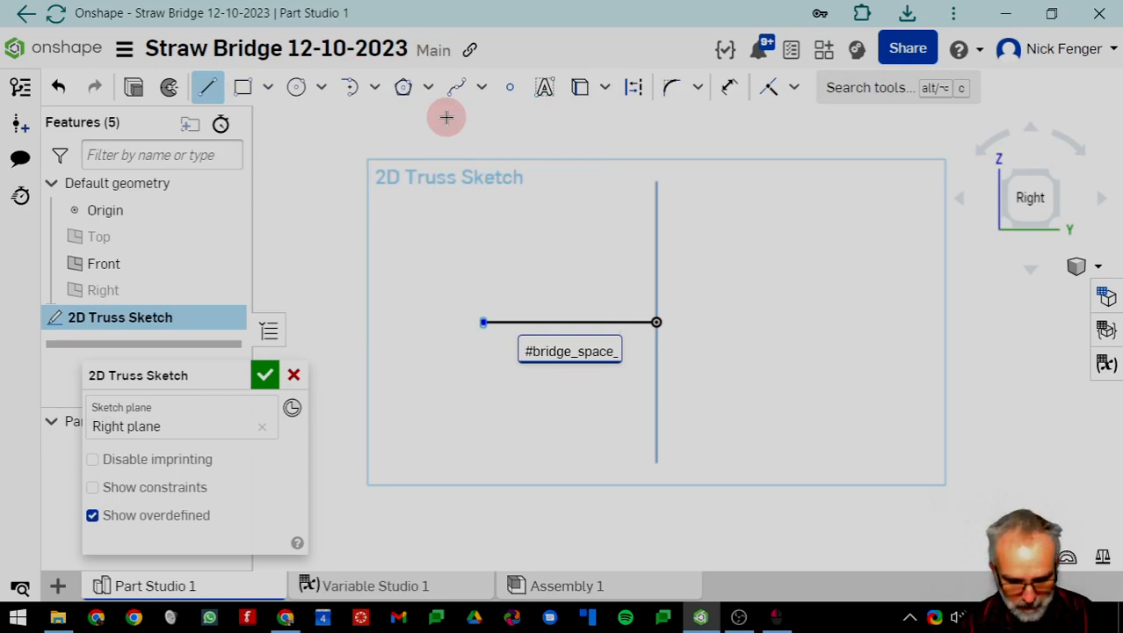
{"action": "key", "text": "Return"}
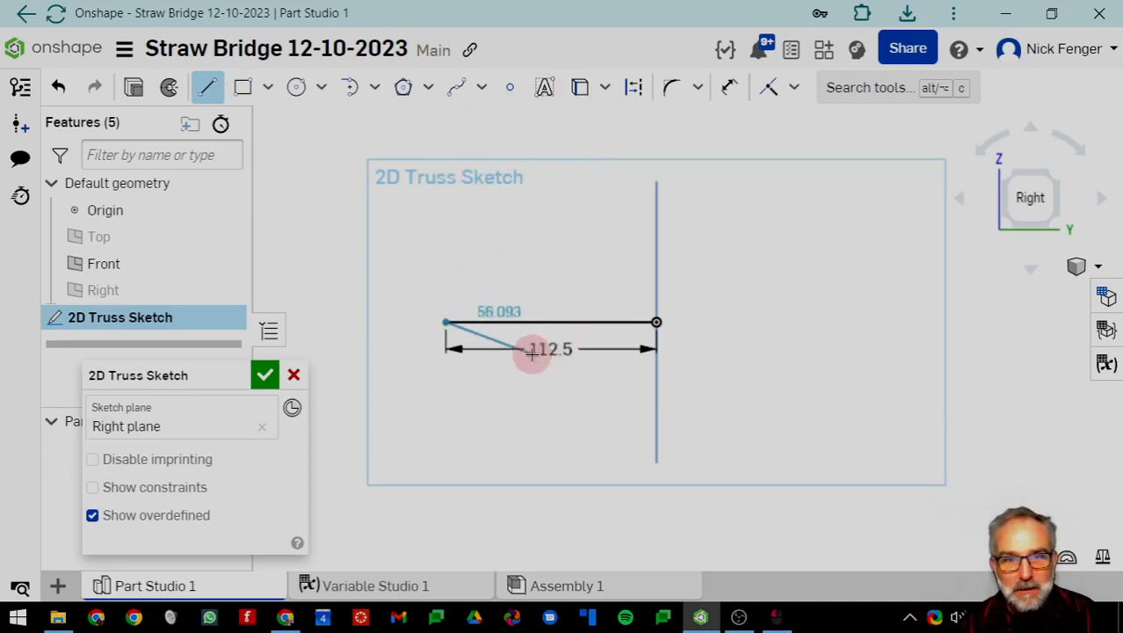
Continue the base outward with a second horizontal line about 72 mm long from the first line's free end
{"action": "left_click", "coordinate": [310, 320]}
{"action": "middle_click_drag", "start_coordinate": [374, 413], "coordinate": [543, 421]}
{"action": "key", "text": "Escape"}
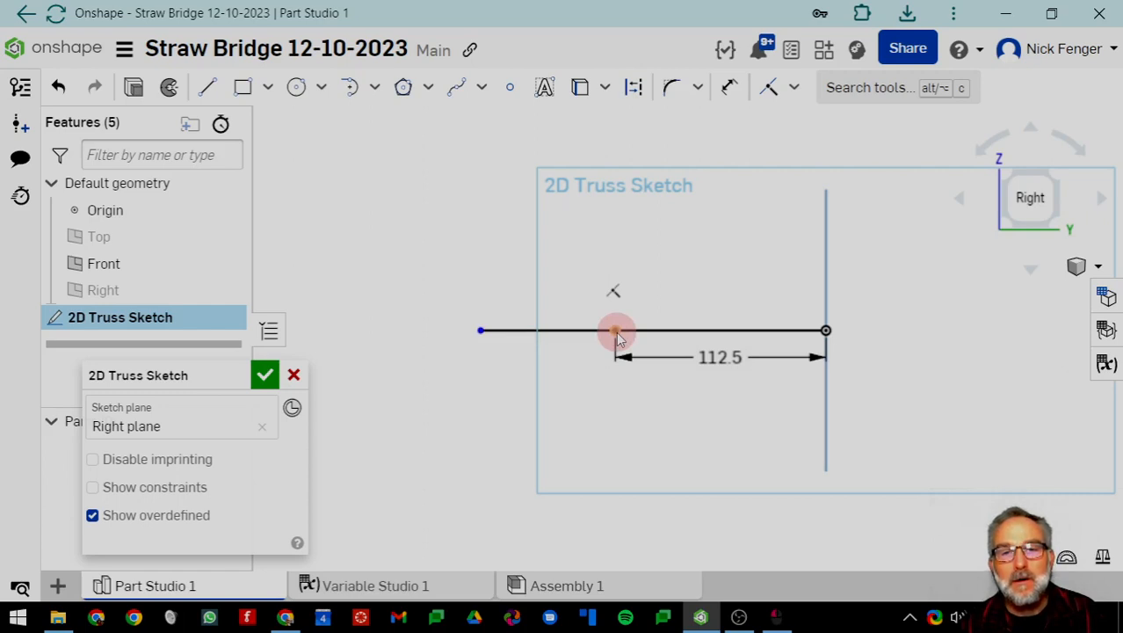
Dimension the outer base line's length as #bridge_space_between_load_nodes
{"action": "left_click", "coordinate": [568, 339]}
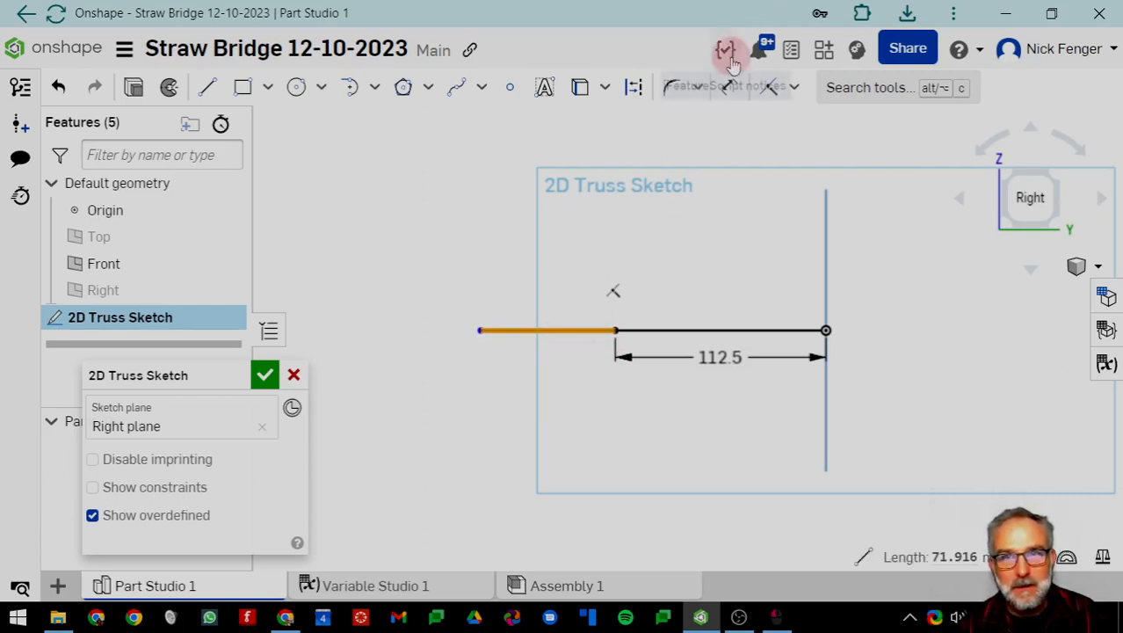
{"action": "left_click", "coordinate": [730, 87]}
{"action": "left_click", "coordinate": [552, 329]}
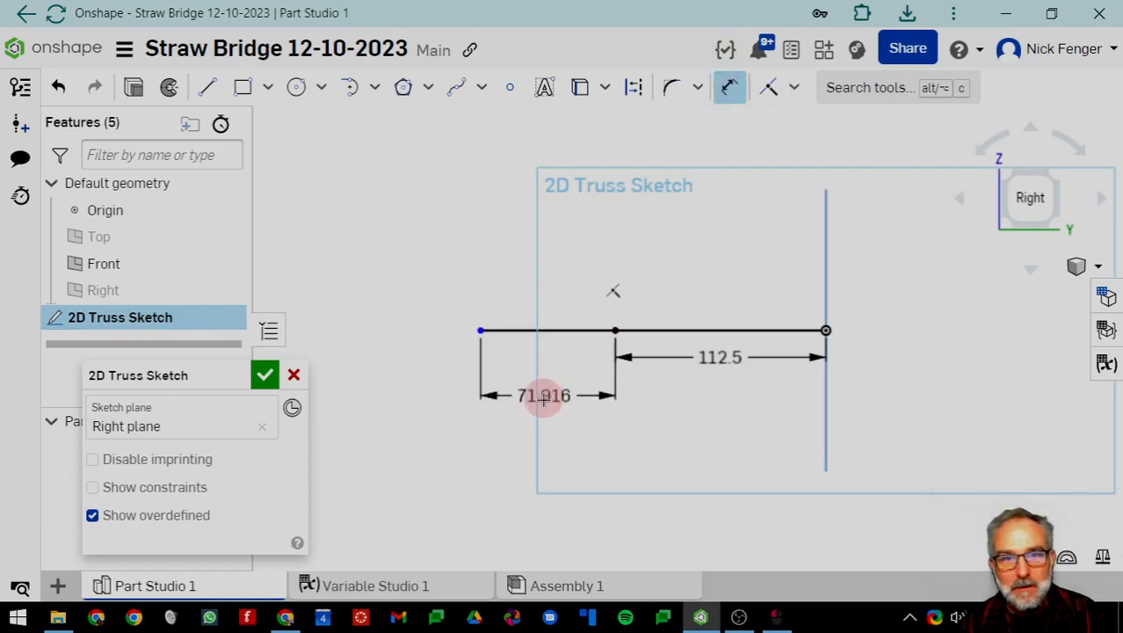
{"action": "left_click", "coordinate": [547, 358]}
{"action": "type", "text": "="}
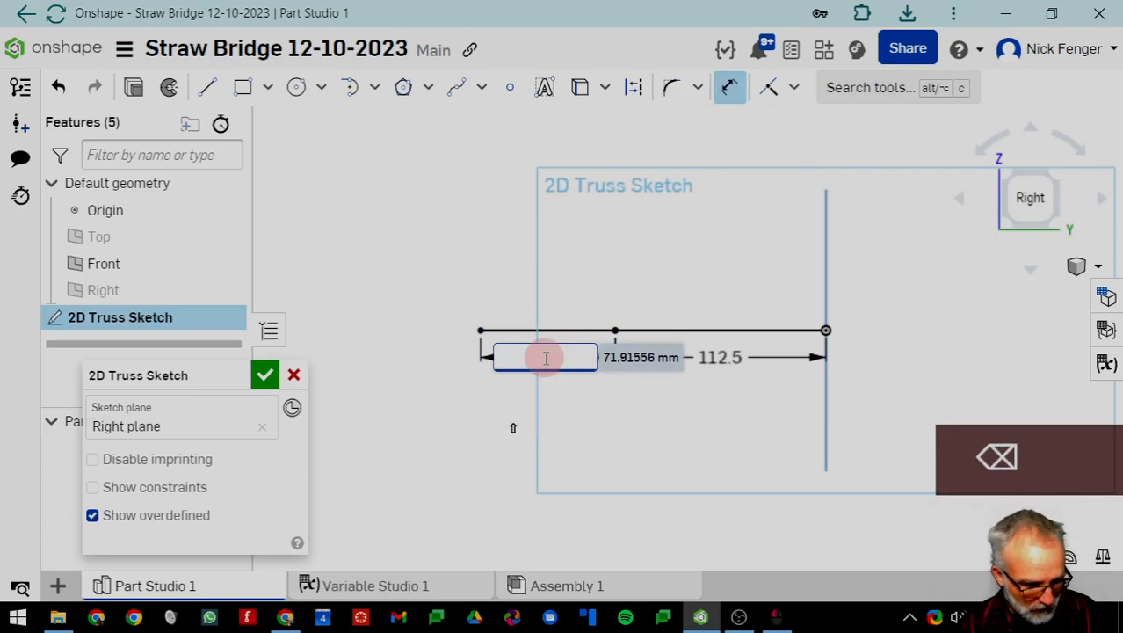
{"action": "type", "text": "#"}
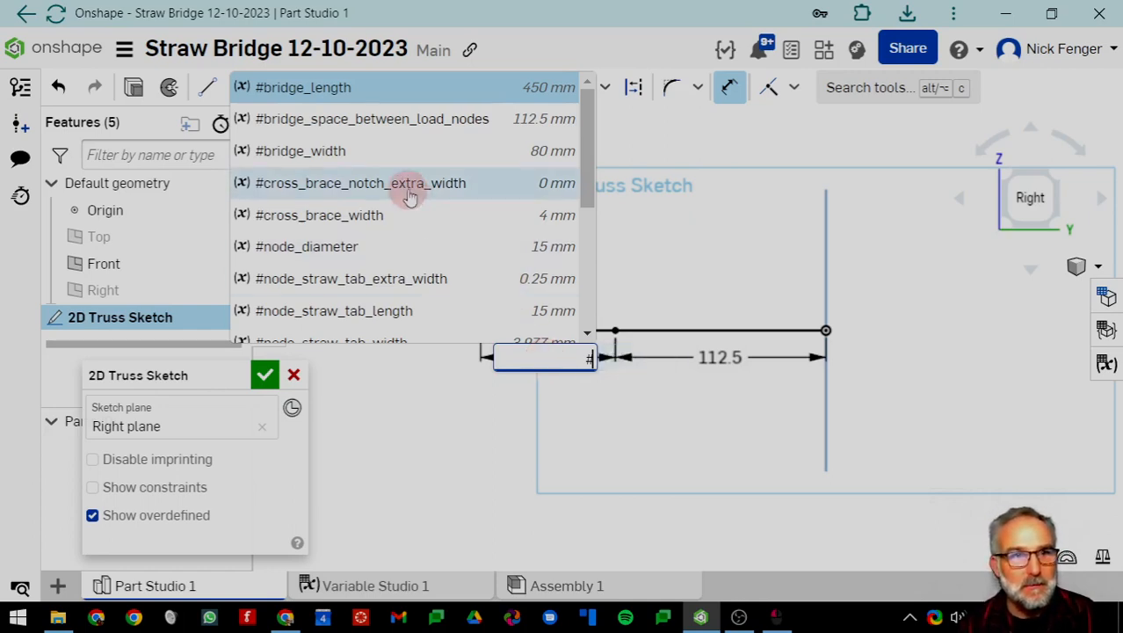
{"action": "left_click", "coordinate": [391, 120]}
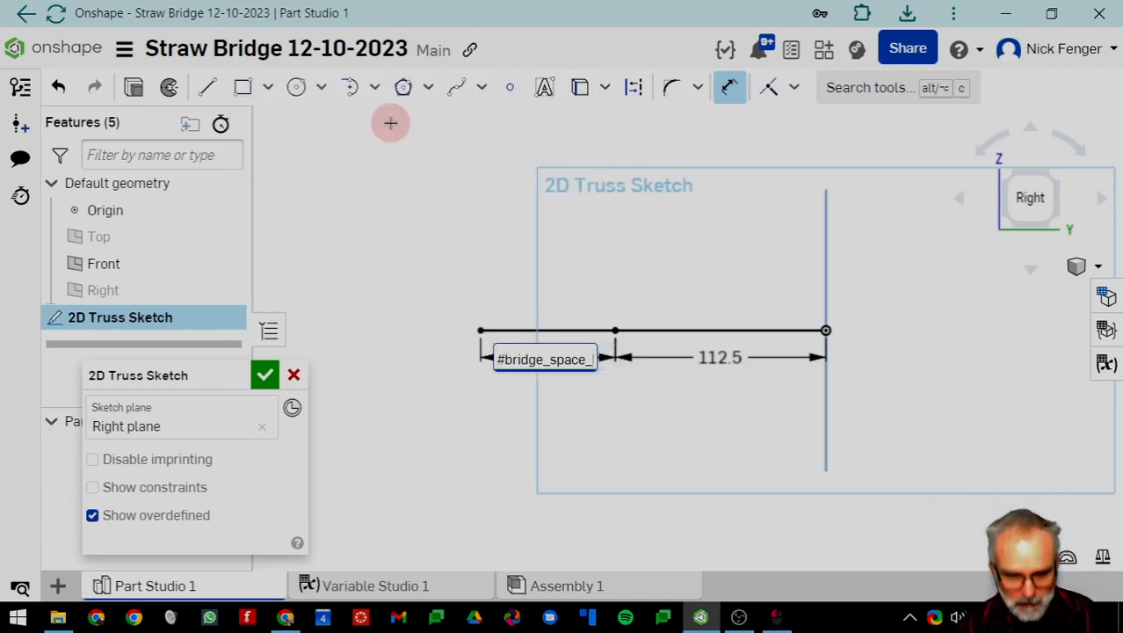
{"action": "key", "text": "Return"}
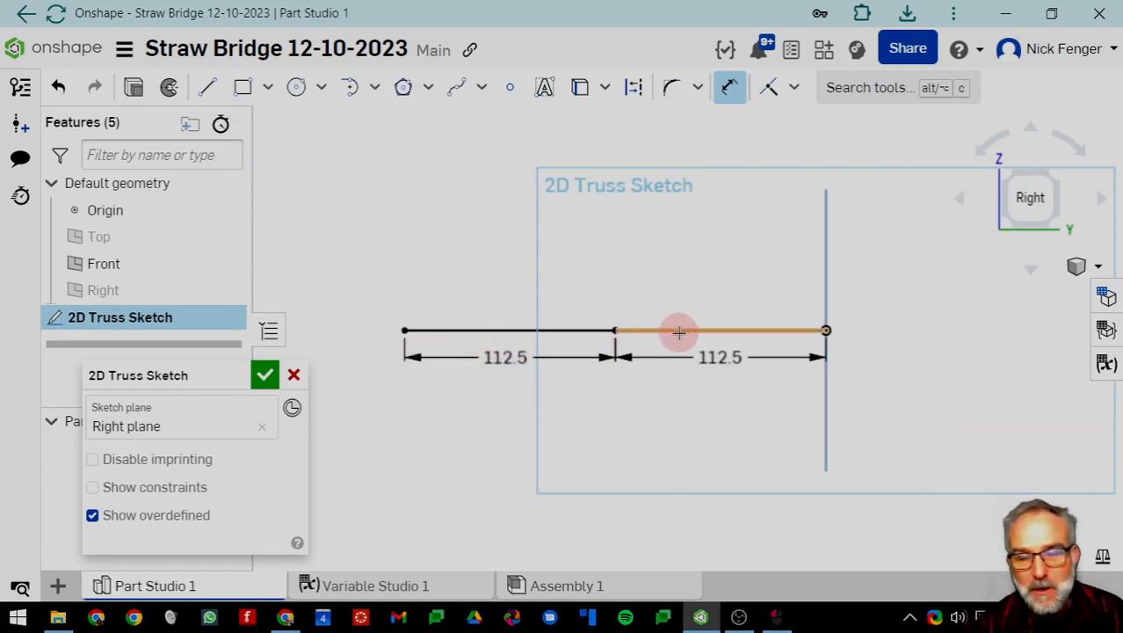
Sketch a triangle over the outer base line with two sides about 116 mm long and its apex above the line's midpoint
{"action": "scroll", "coordinate": [679, 332], "scroll_direction": "down", "scroll_amount": 2}
{"action": "middle_click_drag", "start_coordinate": [647, 359], "coordinate": [581, 382]}
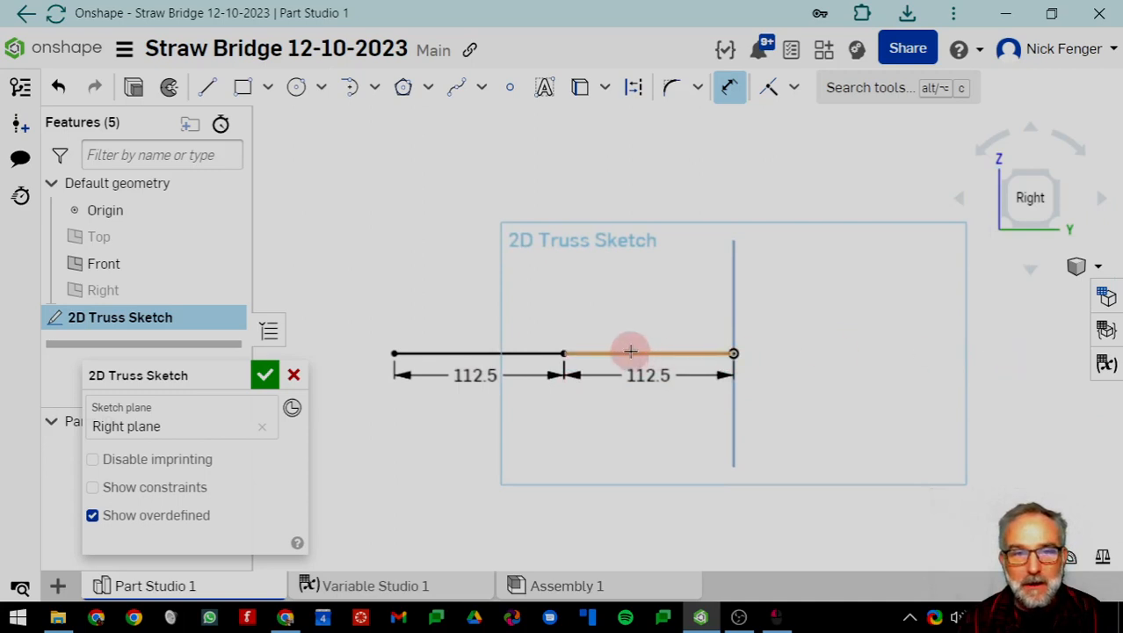
{"action": "middle_click_drag", "start_coordinate": [632, 330], "coordinate": [644, 348]}
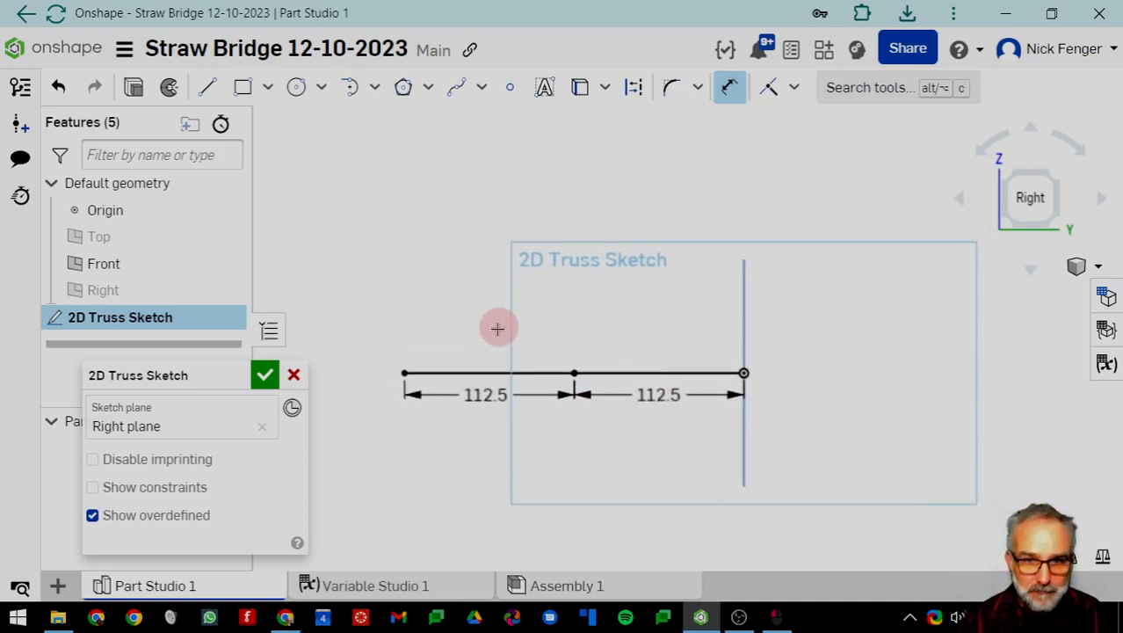
{"action": "left_click", "coordinate": [208, 88]}
{"action": "left_click", "coordinate": [402, 373]}
{"action": "mouse_move", "coordinate": [401, 374]}
{"action": "left_mouse_down"}
{"action": "mouse_move", "coordinate": [456, 343]}
{"action": "mouse_move", "coordinate": [490, 375]}
{"action": "mouse_move", "coordinate": [488, 221]}
{"action": "mouse_move", "coordinate": [542, 228]}
{"action": "mouse_move", "coordinate": [560, 384]}
{"action": "mouse_move", "coordinate": [575, 373]}
{"action": "left_mouse_up"}
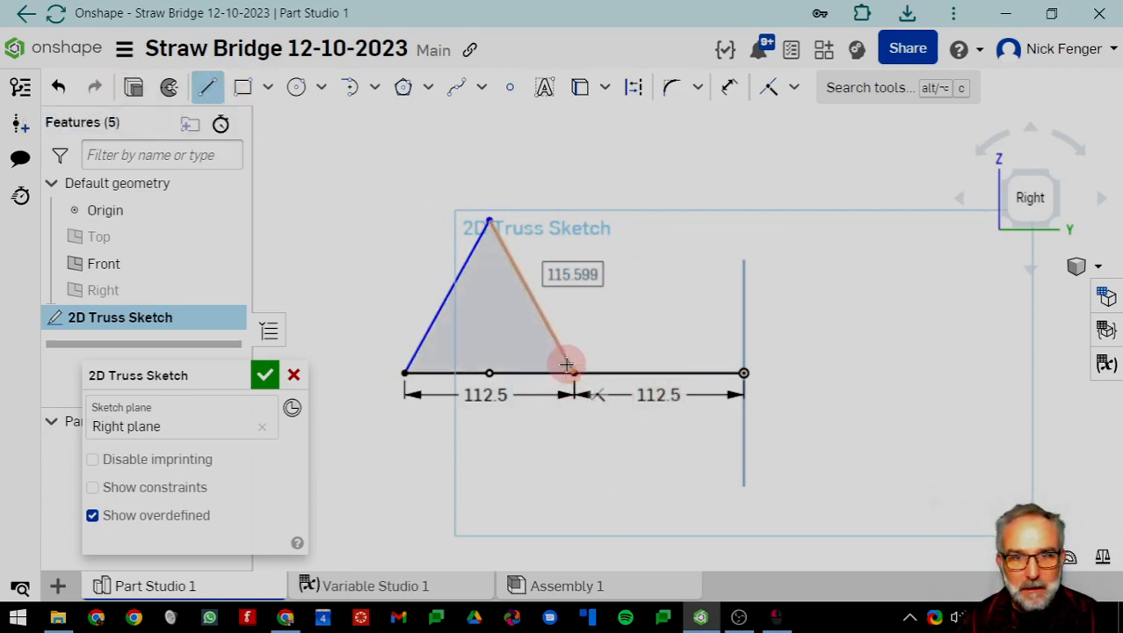
Sketch a matching triangle over the inner base line, ending at the origin, with sides about 116 mm long and its apex level with the first
{"action": "mouse_move", "coordinate": [574, 373]}
{"action": "left_mouse_down"}
{"action": "mouse_move", "coordinate": [651, 373]}
{"action": "mouse_move", "coordinate": [655, 226]}
{"action": "left_mouse_up"}
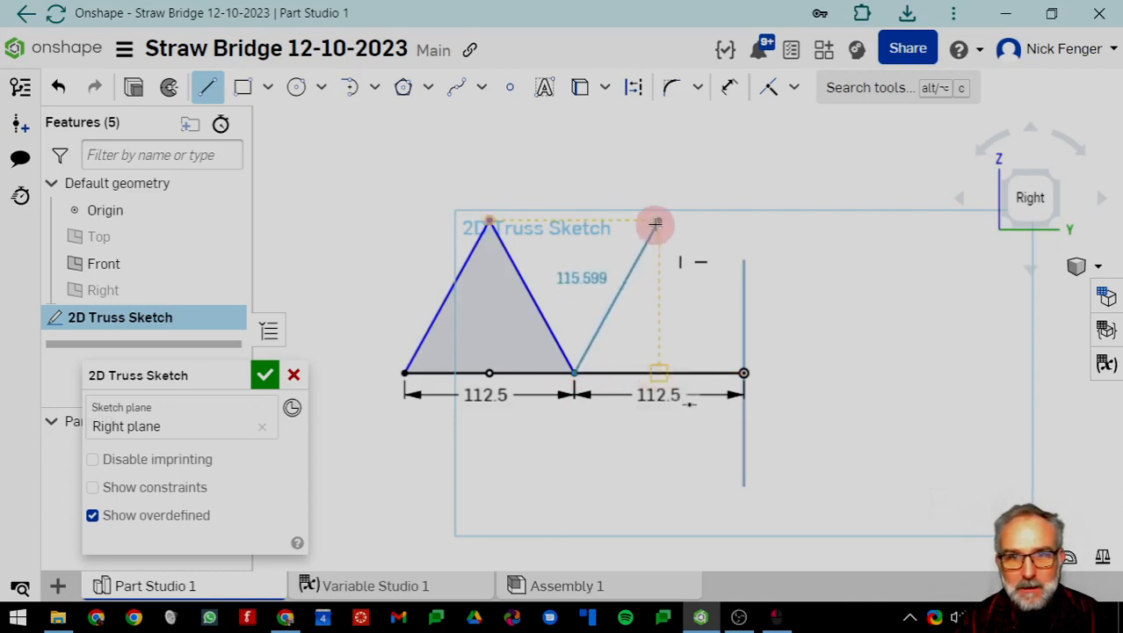
{"action": "left_click", "coordinate": [659, 221]}
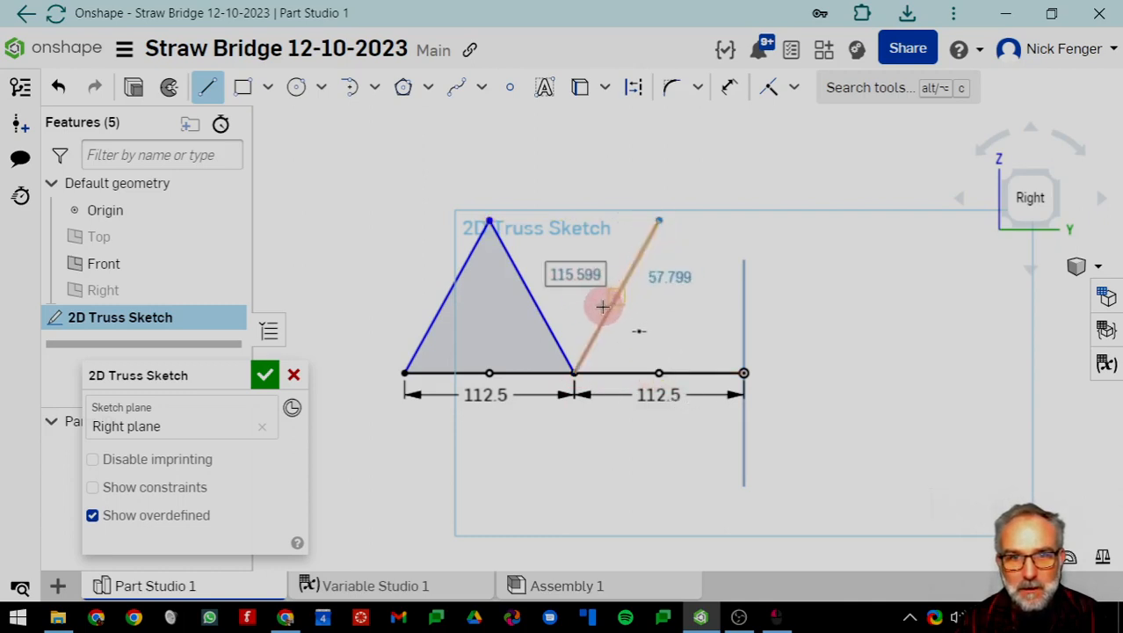
{"action": "left_click", "coordinate": [742, 372]}
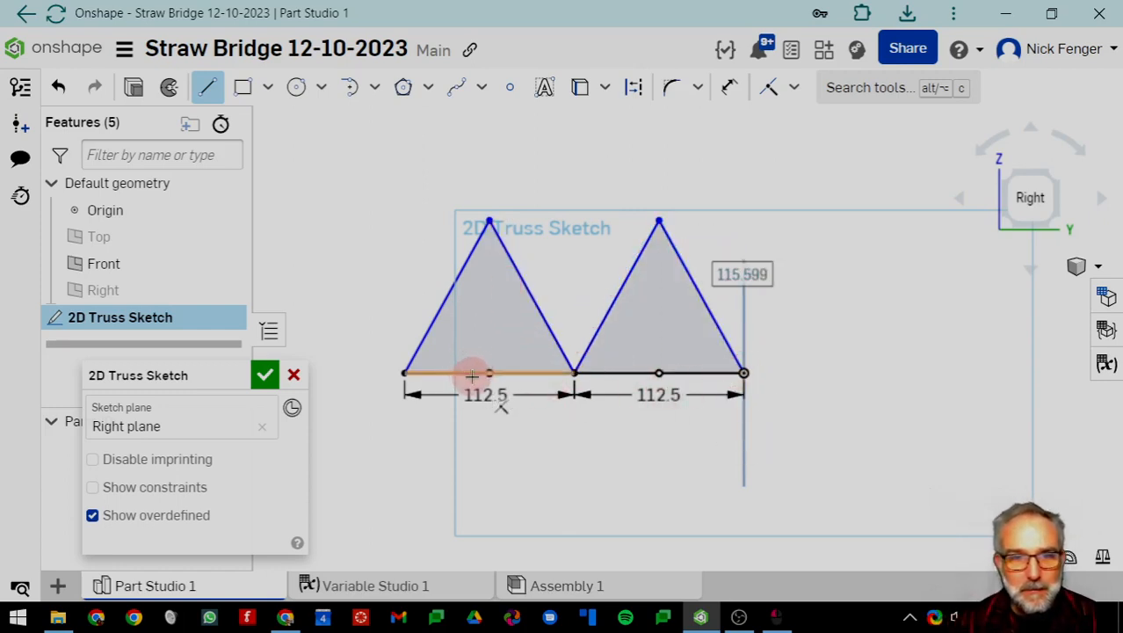
{"action": "left_click", "coordinate": [407, 372]}
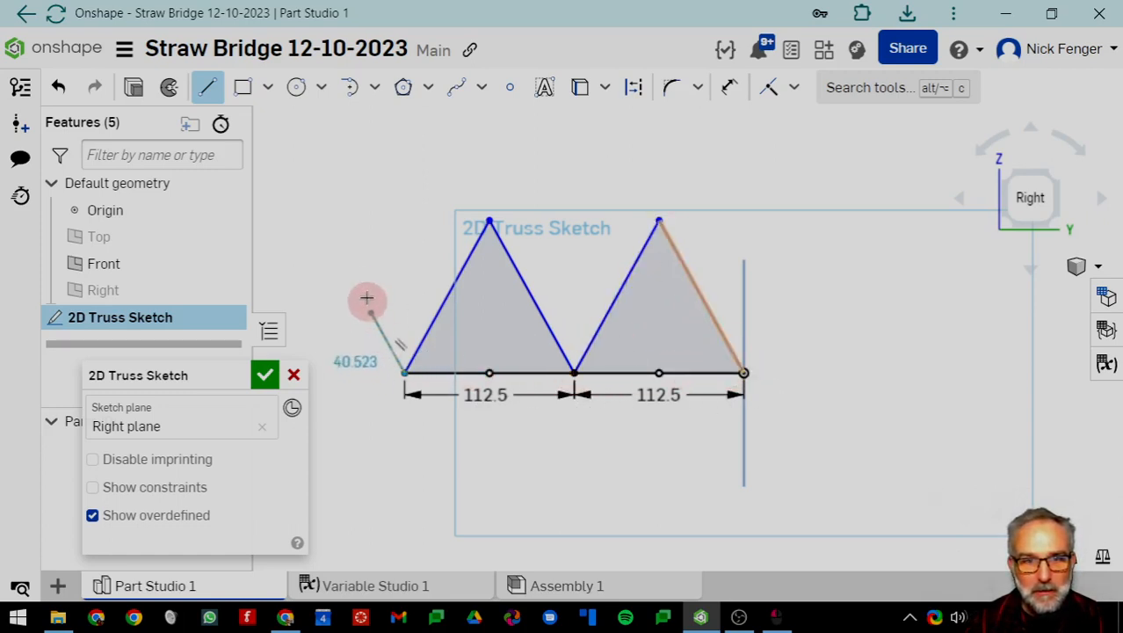
{"action": "key", "text": "Escape"}
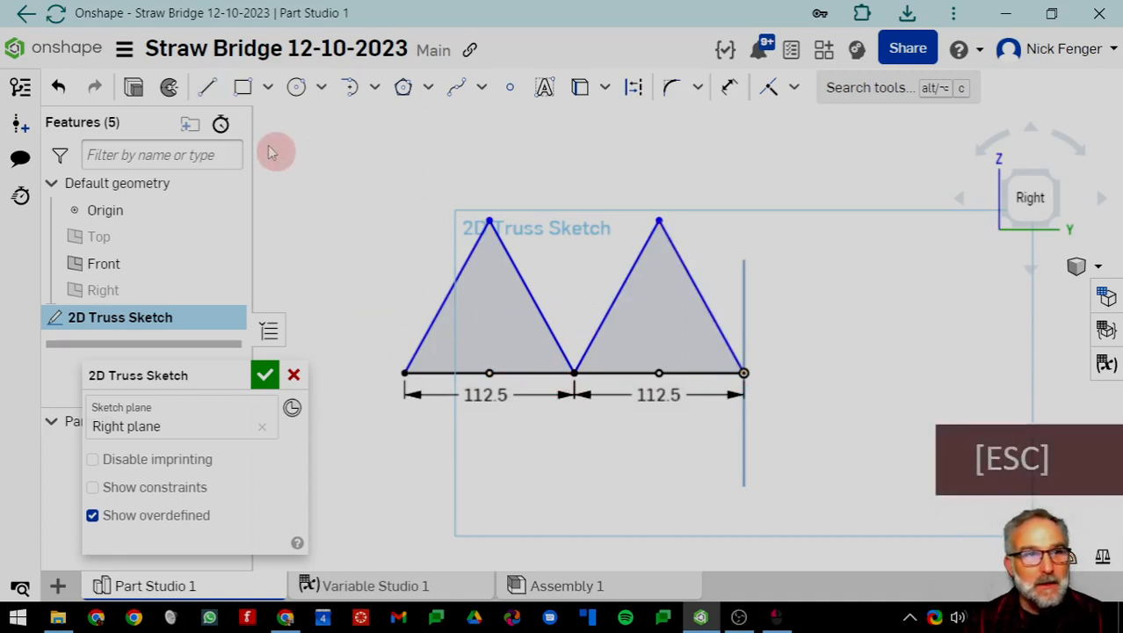
Sketch a horizontal top chord line connecting the apexes of the two triangles
{"action": "left_click", "coordinate": [207, 87]}
{"action": "left_click", "coordinate": [489, 220]}
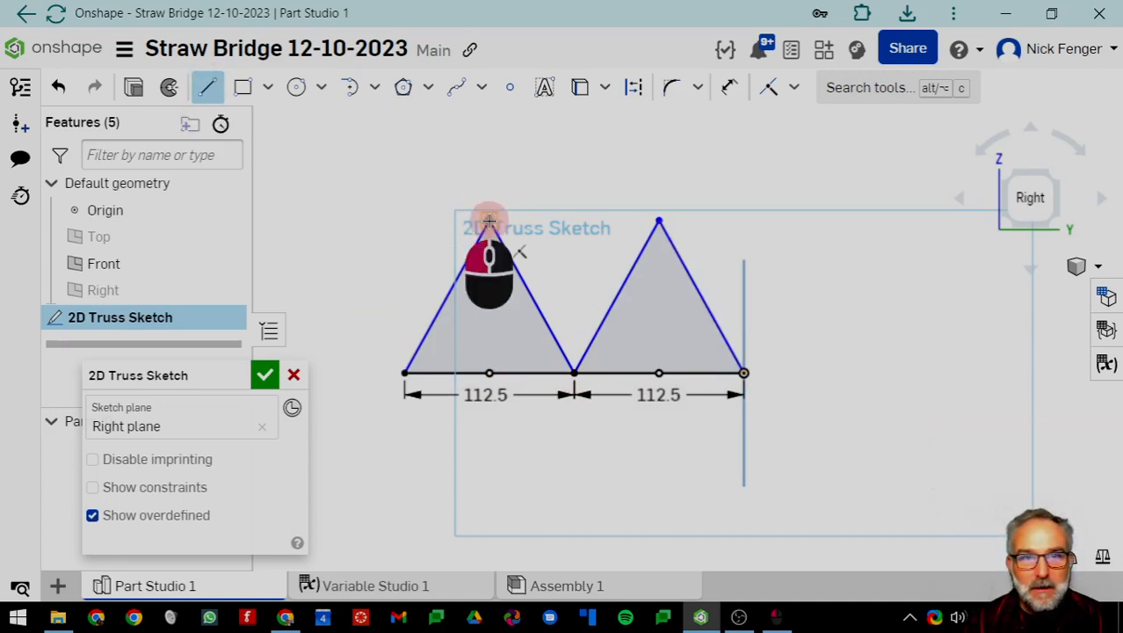
{"action": "left_click", "coordinate": [661, 222]}
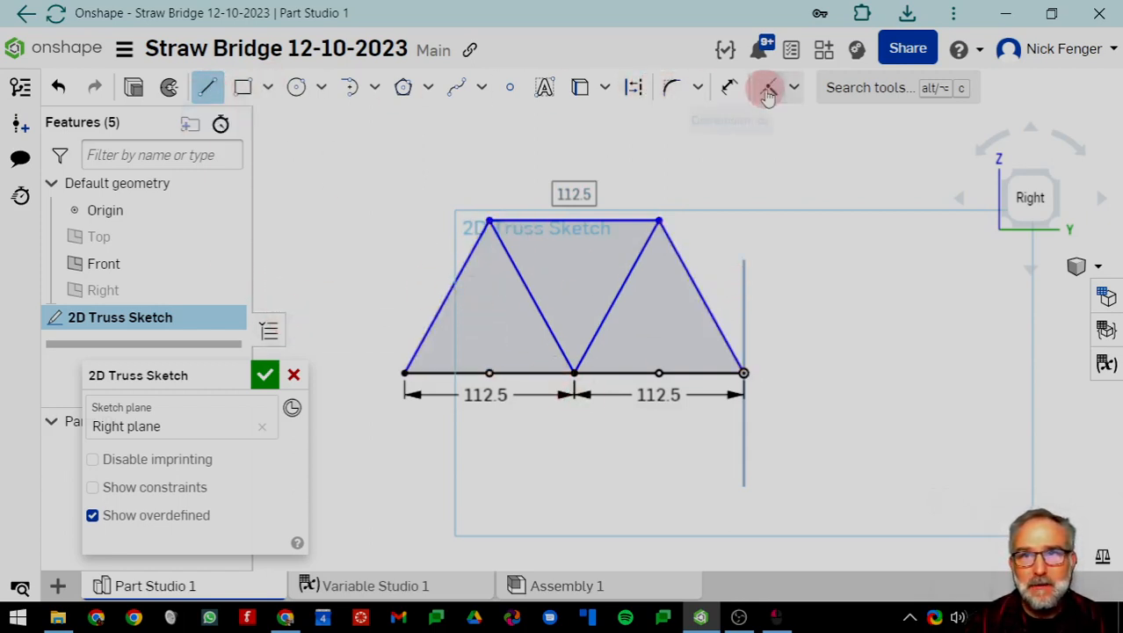
Mirror all the base, diagonal and top chord lines of the half truss about the Front plane
{"action": "left_click", "coordinate": [865, 95]}
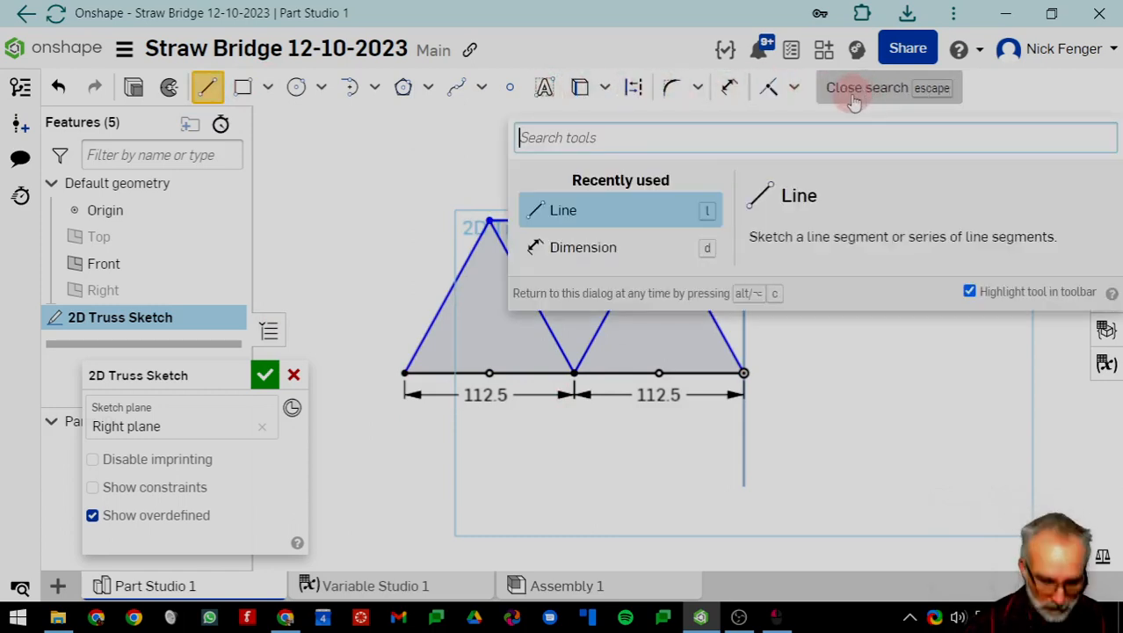
{"action": "type", "text": "'"}
{"action": "key", "text": "BackSpace"}
{"action": "type", "text": ","}
{"action": "key", "text": "BackSpace"}
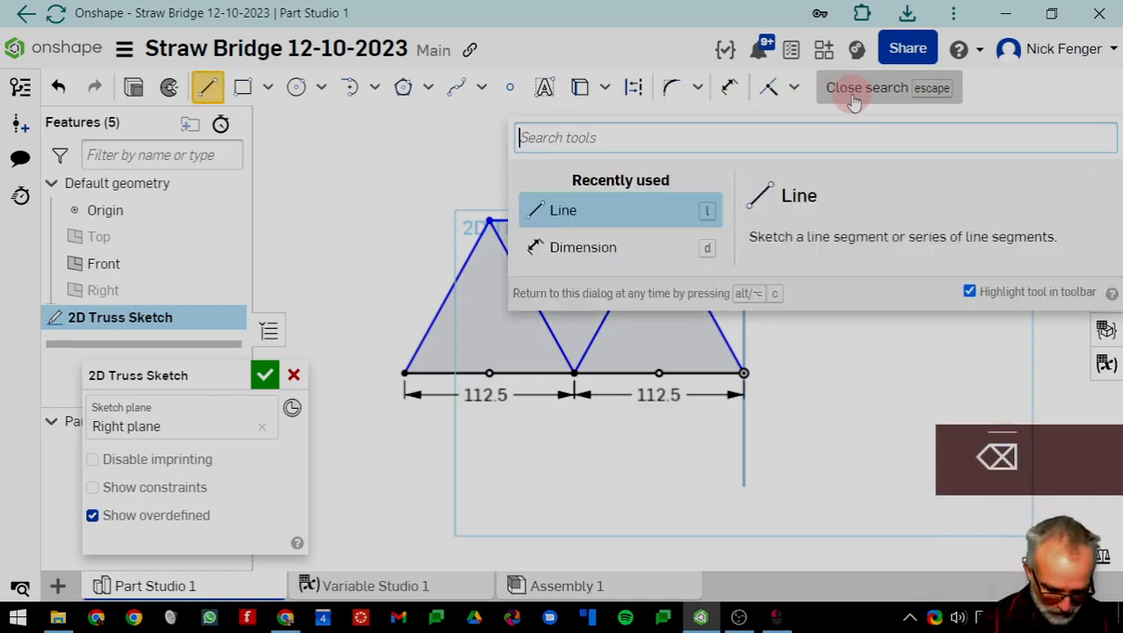
{"action": "type", "text": "mirr"}
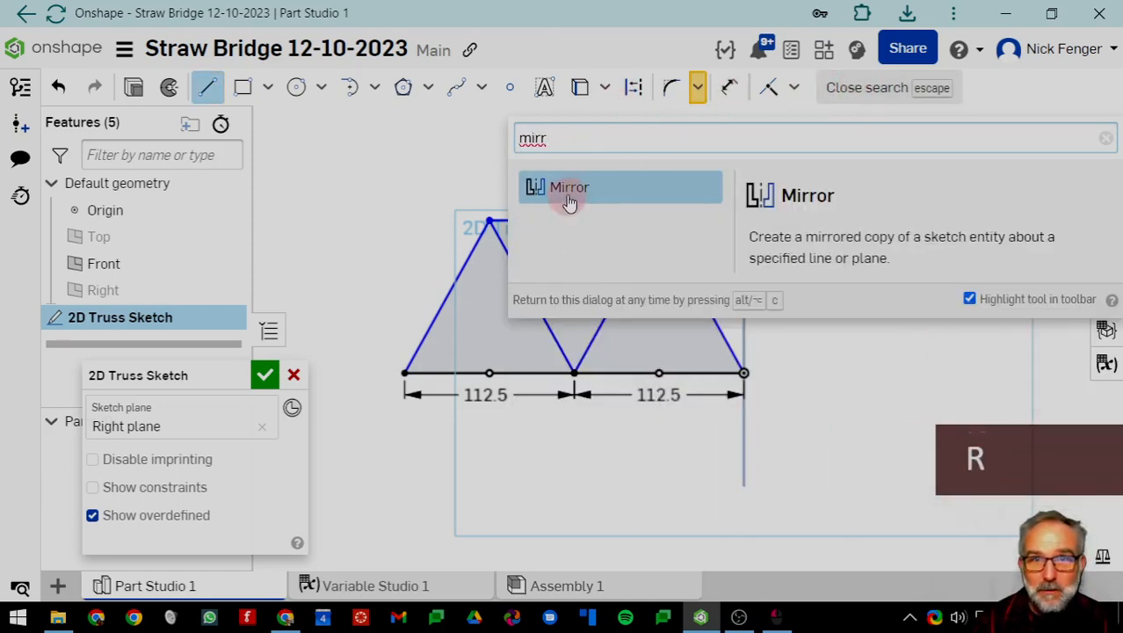
{"action": "left_click", "coordinate": [567, 192]}
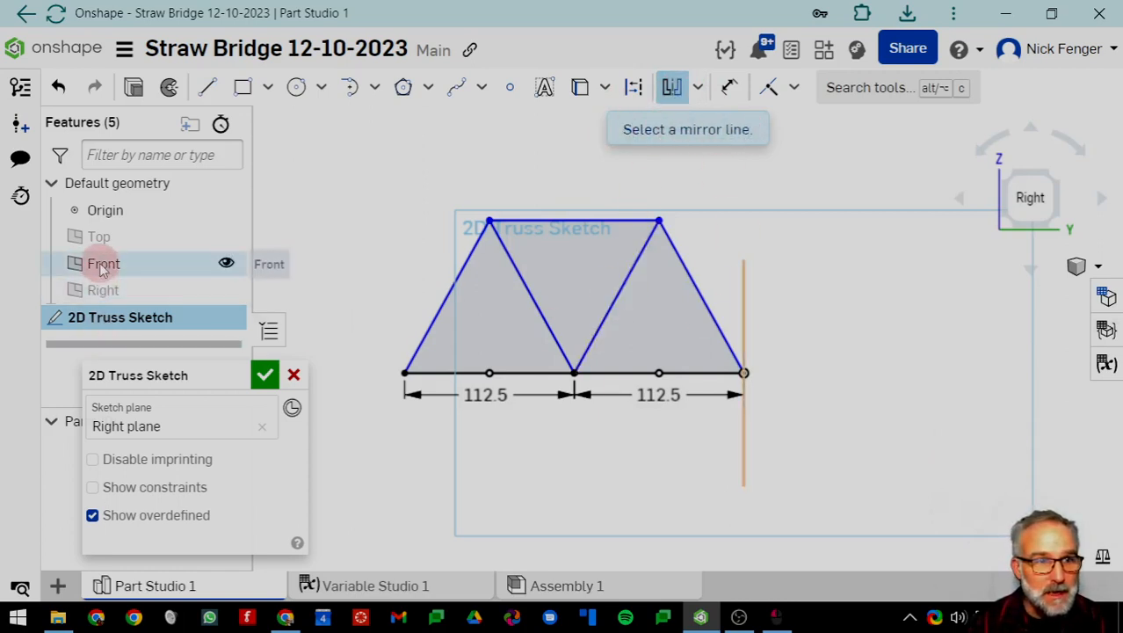
{"action": "left_click", "coordinate": [745, 330]}
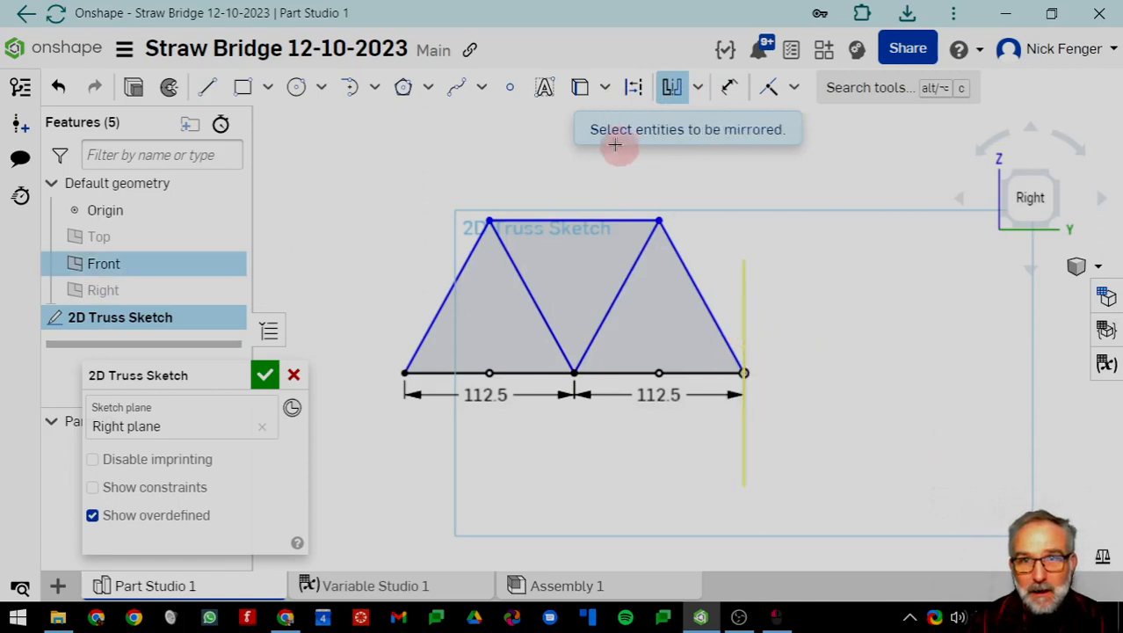
{"action": "mouse_move", "coordinate": [342, 154]}
{"action": "left_mouse_down"}
{"action": "mouse_move", "coordinate": [453, 316]}
{"action": "mouse_move", "coordinate": [751, 378]}
{"action": "mouse_move", "coordinate": [726, 413]}
{"action": "left_mouse_up"}
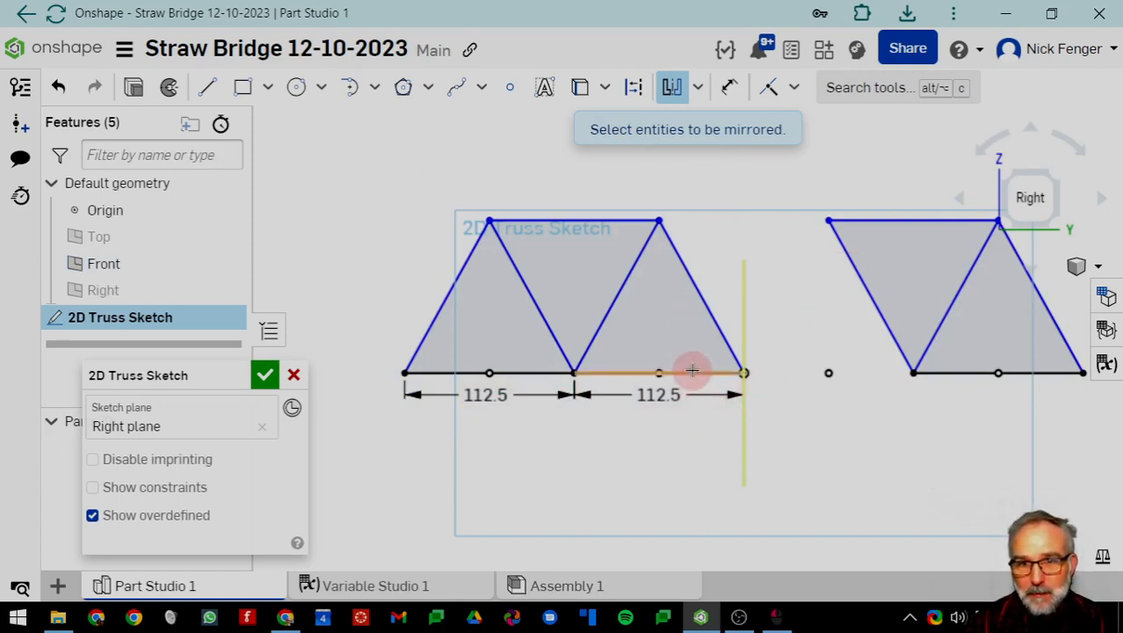
{"action": "left_click", "coordinate": [702, 298]}
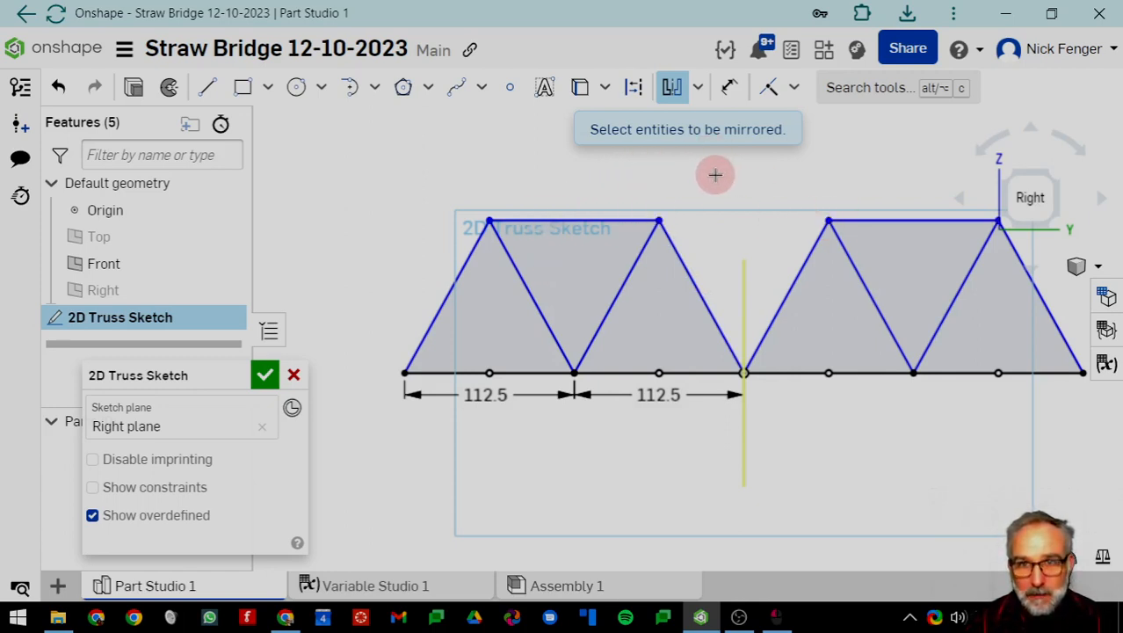
{"action": "key", "text": "Return"}
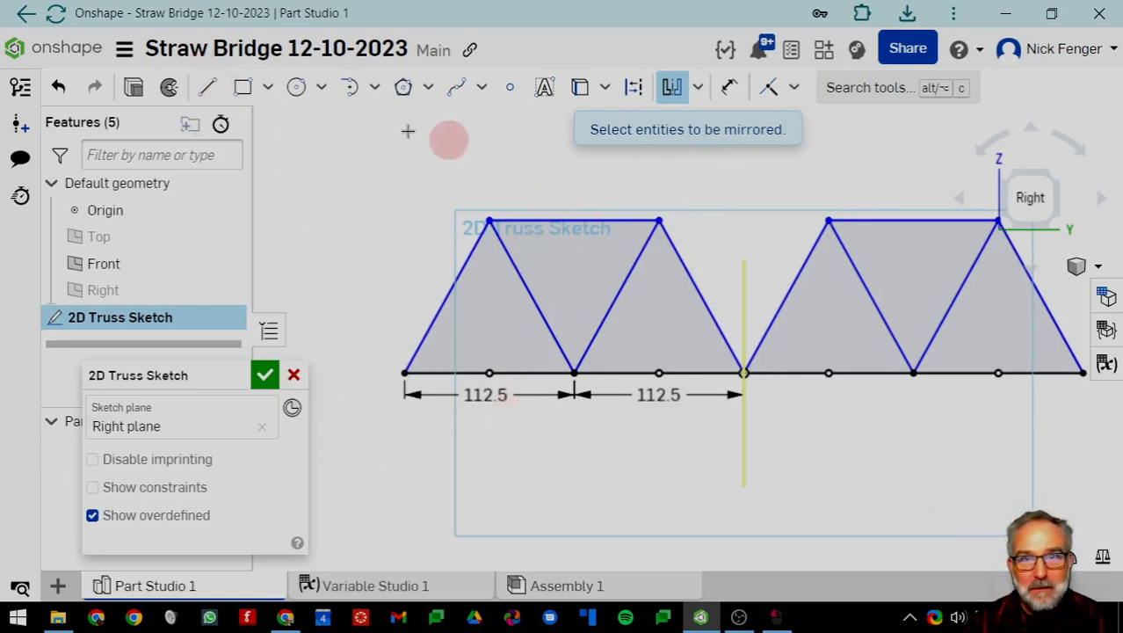
Sketch a horizontal line about 112.5 mm long closing the top chord gap between the two innermost apexes
{"action": "left_click", "coordinate": [208, 87]}
{"action": "mouse_move", "coordinate": [743, 373]}
{"action": "left_mouse_down"}
{"action": "mouse_move", "coordinate": [660, 221]}
{"action": "mouse_move", "coordinate": [829, 221]}
{"action": "left_mouse_up"}
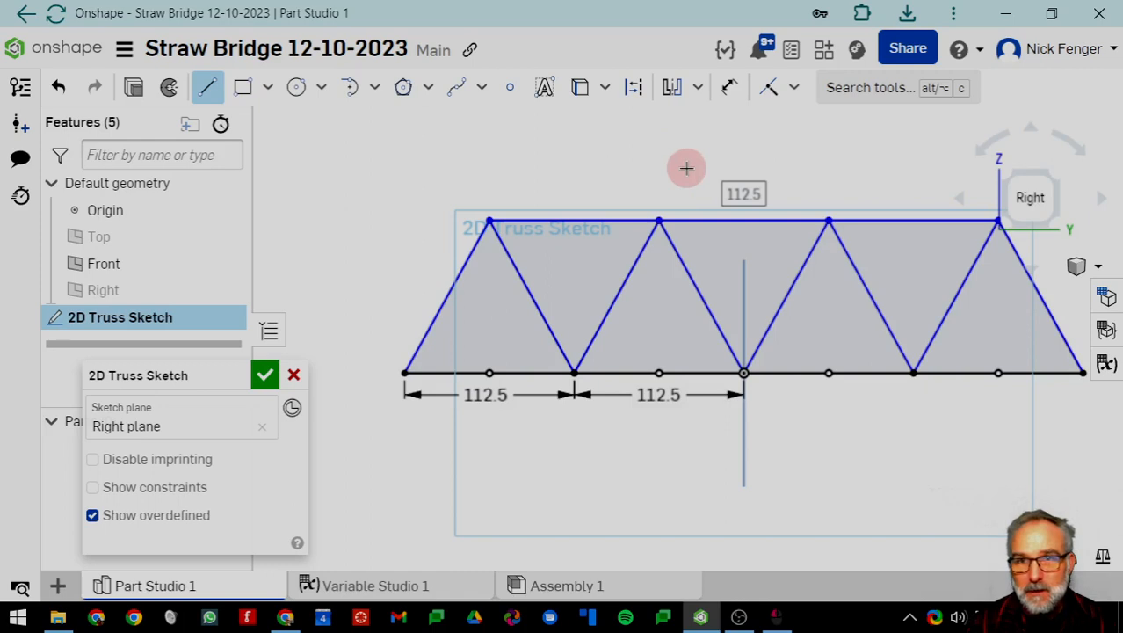
{"action": "key", "text": "Escape"}
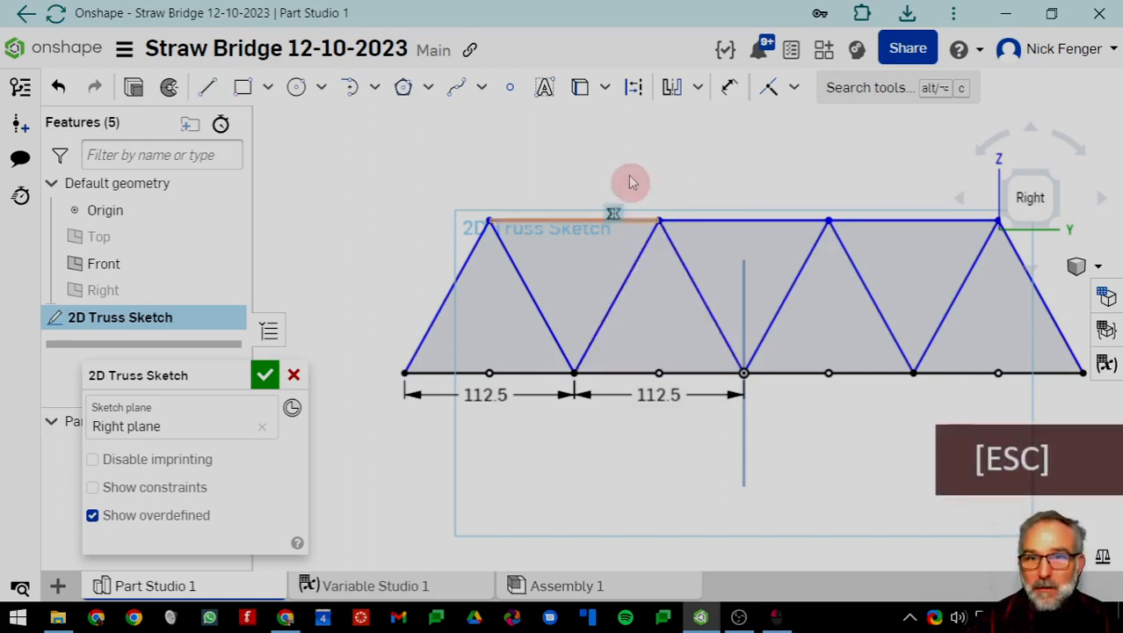
Raise the top chord freehand to make the truss taller, and finish the 2D Truss Sketch
{"action": "mouse_move", "coordinate": [615, 225]}
{"action": "left_mouse_down"}
{"action": "mouse_move", "coordinate": [625, 141]}
{"action": "mouse_move", "coordinate": [677, 199]}
{"action": "mouse_move", "coordinate": [508, 187]}
{"action": "left_mouse_up"}
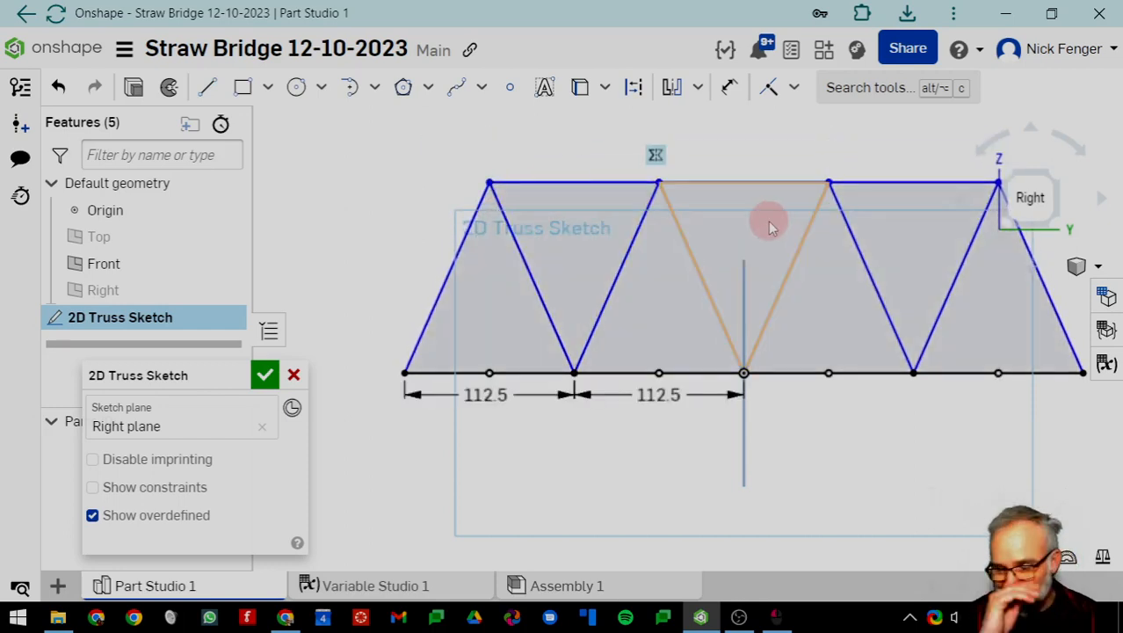
{"action": "mouse_move", "coordinate": [489, 181]}
{"action": "left_mouse_down"}
{"action": "mouse_move", "coordinate": [497, 215]}
{"action": "mouse_move", "coordinate": [495, 183]}
{"action": "left_mouse_up"}
{"action": "middle_click_drag", "start_coordinate": [791, 466], "coordinate": [737, 477]}
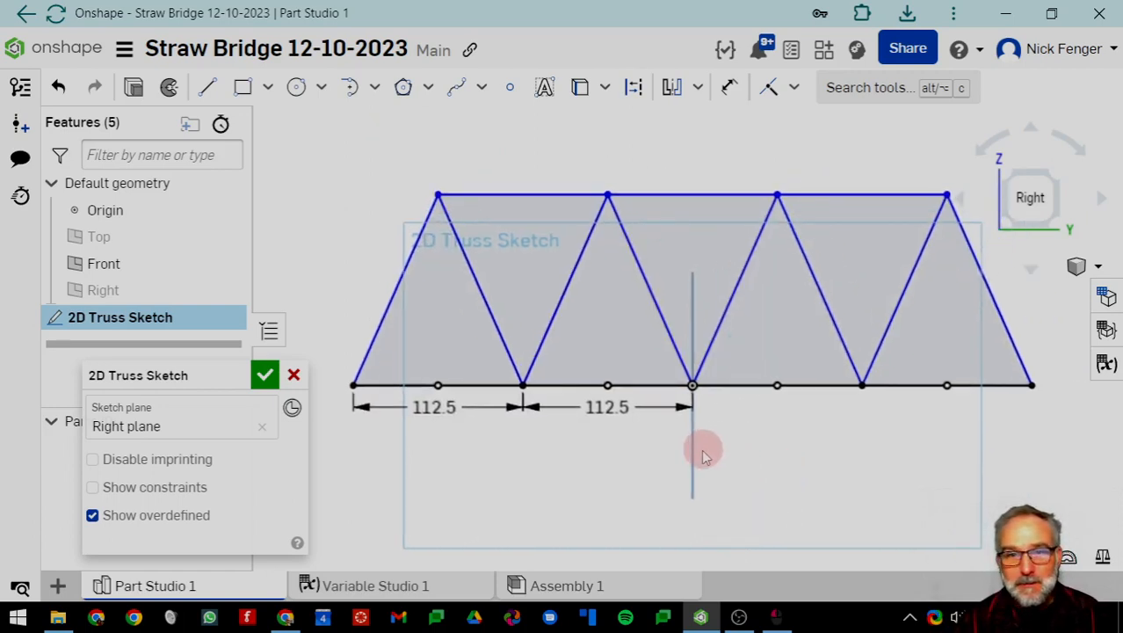
{"action": "scroll", "coordinate": [727, 251], "scroll_direction": "down", "scroll_amount": 2}
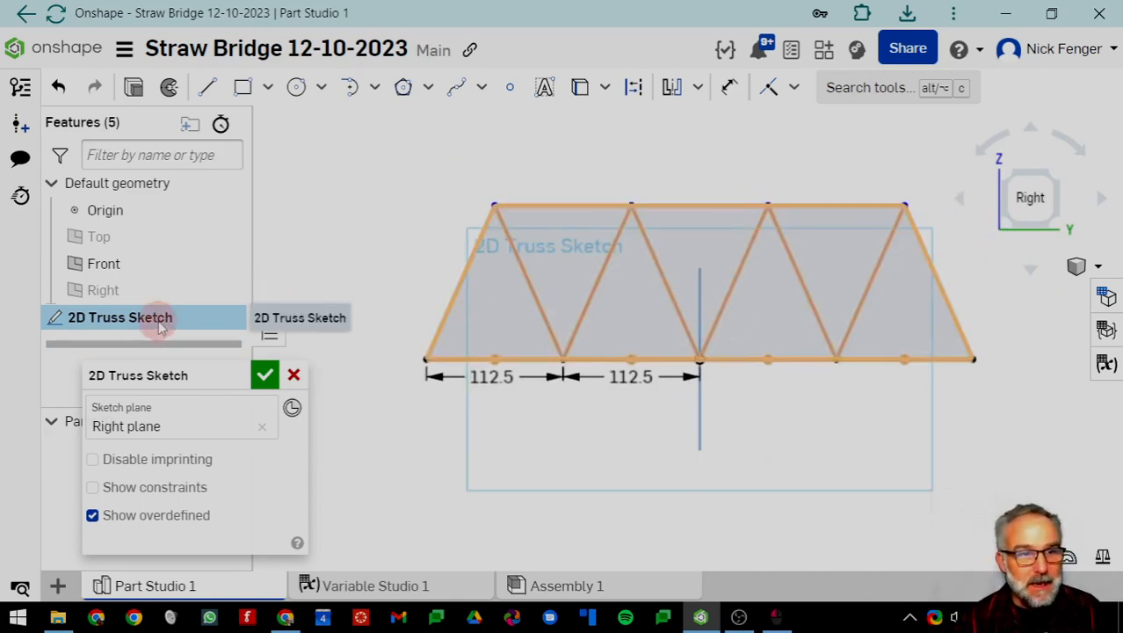
{"action": "left_click", "coordinate": [264, 375]}
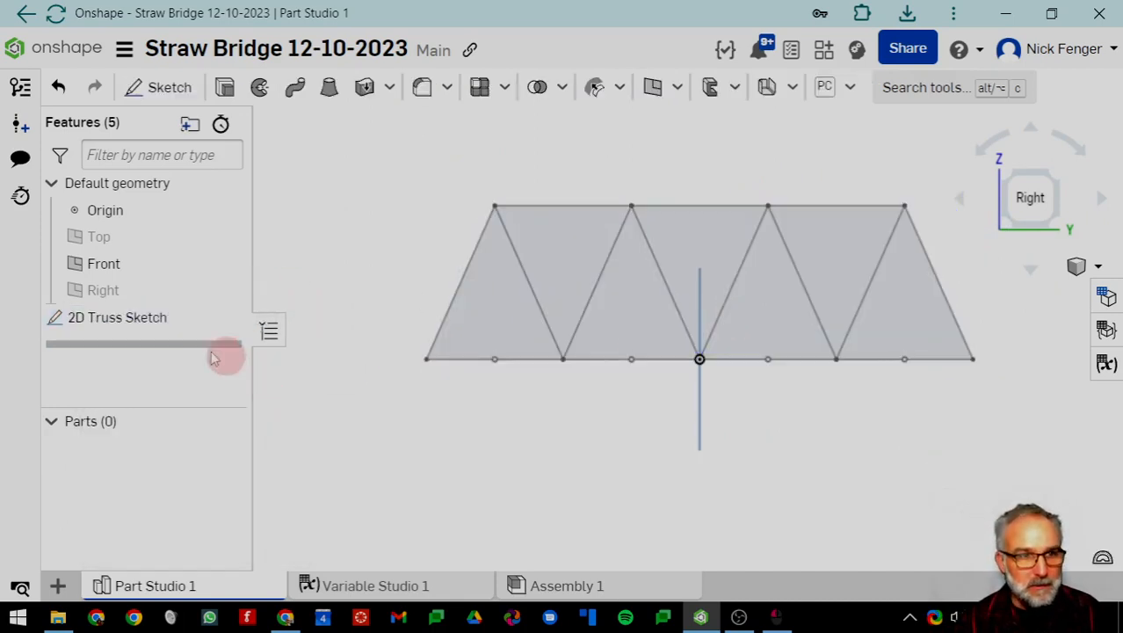
Export the 2D Truss Sketch as a DXF download named Part Studio 1 - 2D Truss Sketch, version Release 11-12
{"action": "right_click", "coordinate": [97, 321]}
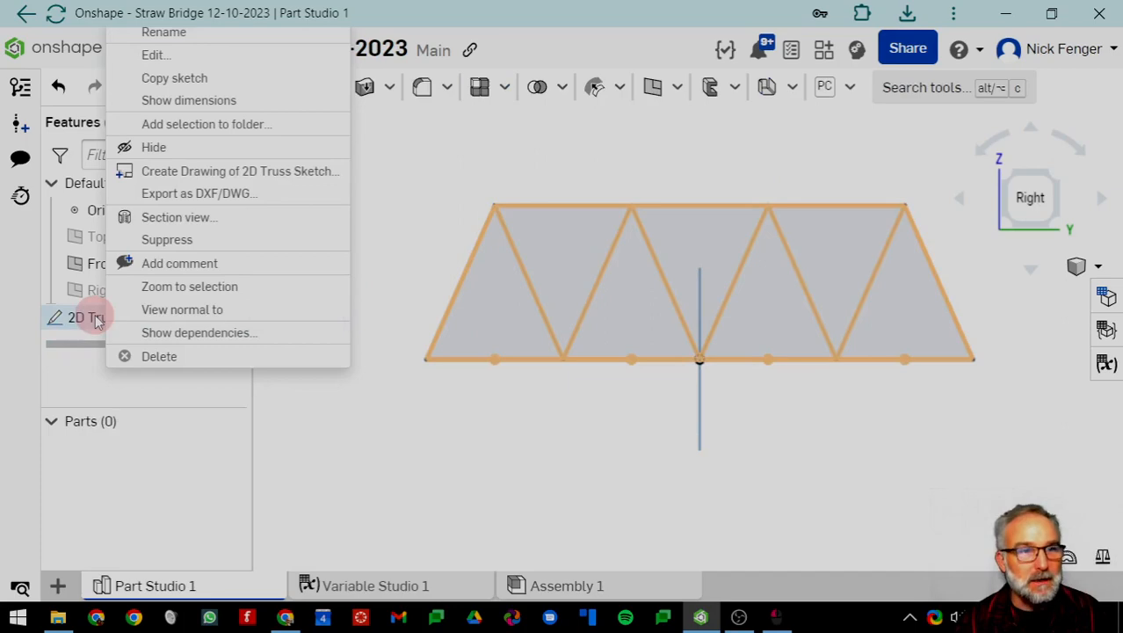
{"action": "left_click", "coordinate": [224, 195]}
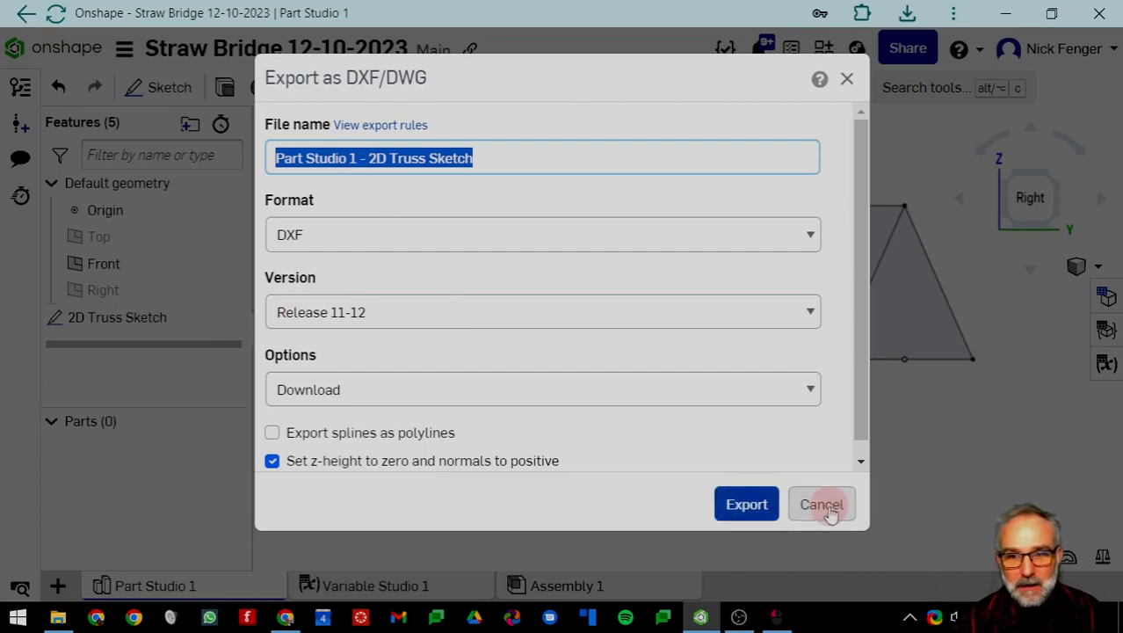
{"action": "left_click", "coordinate": [745, 504]}
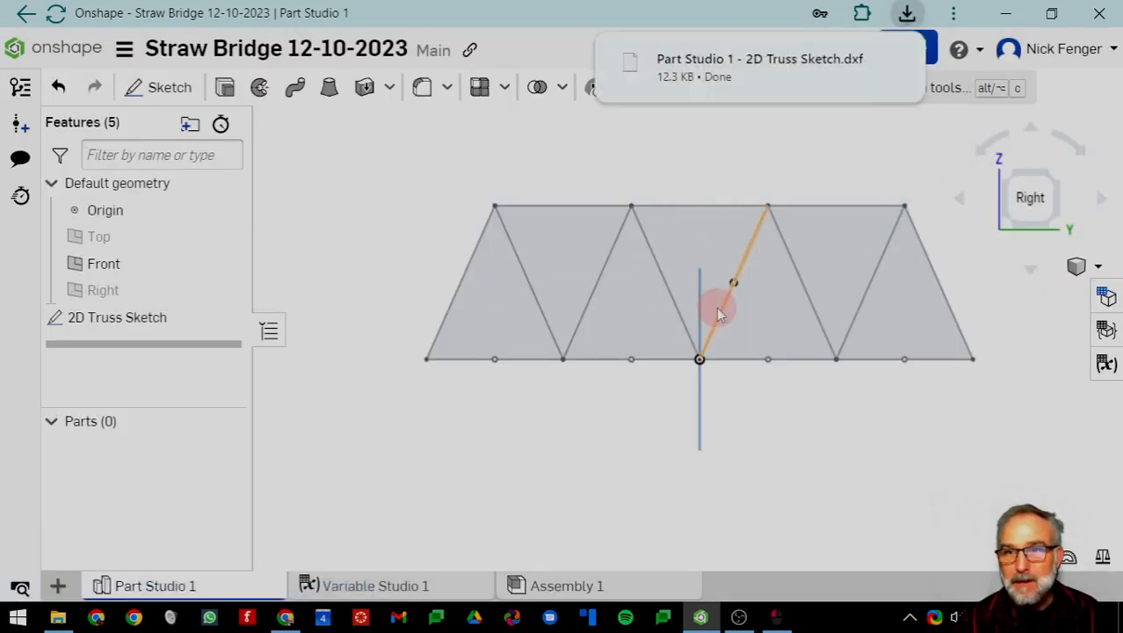
{"action": "middle_click_drag", "start_coordinate": [712, 273], "coordinate": [664, 286]}
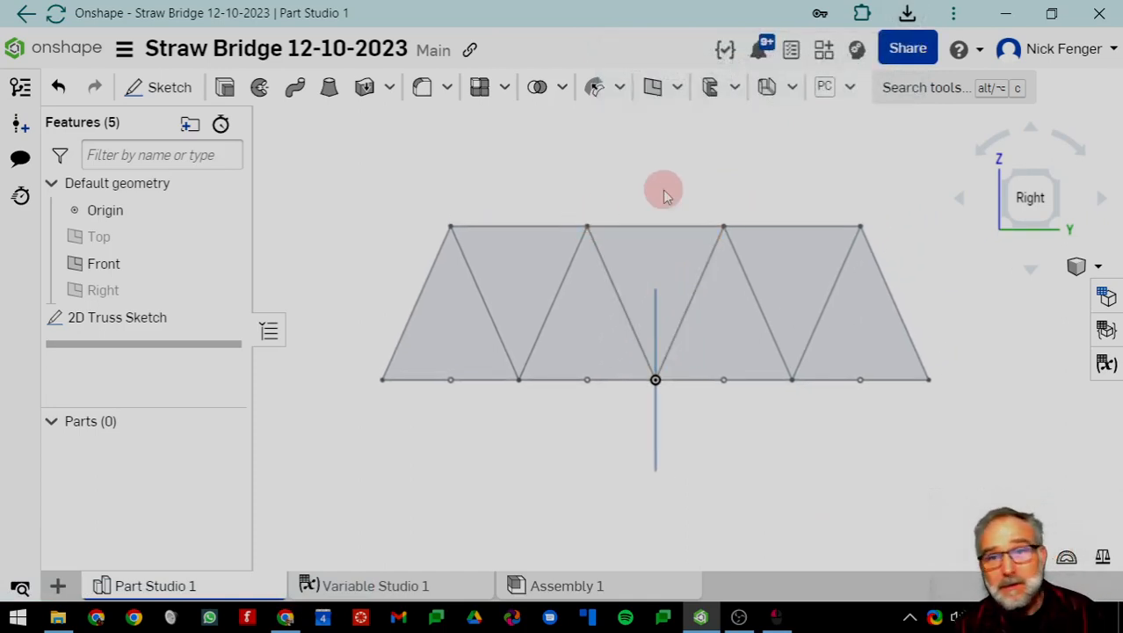